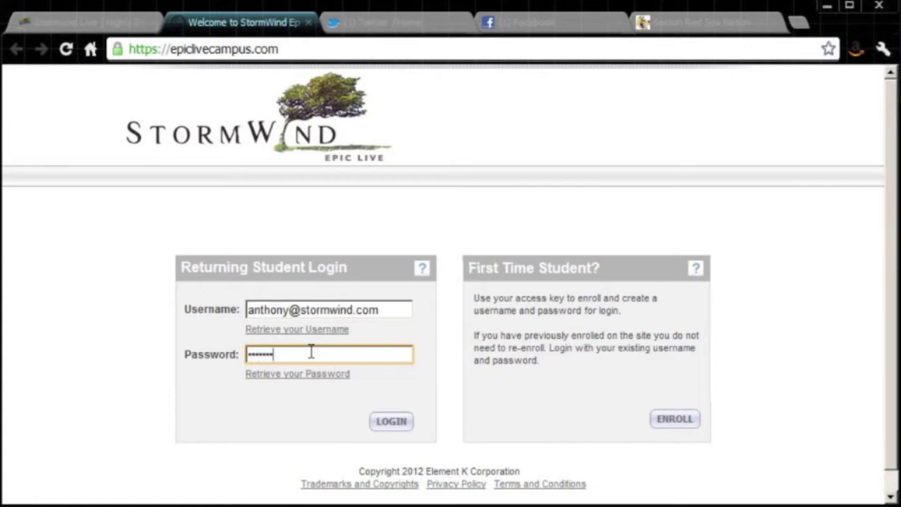
# Step: Log in and open the Implementing Cisco IP Routing (ROUTE) path via Development Paths > Epic Live Cisco
pyautogui.click(391, 423)
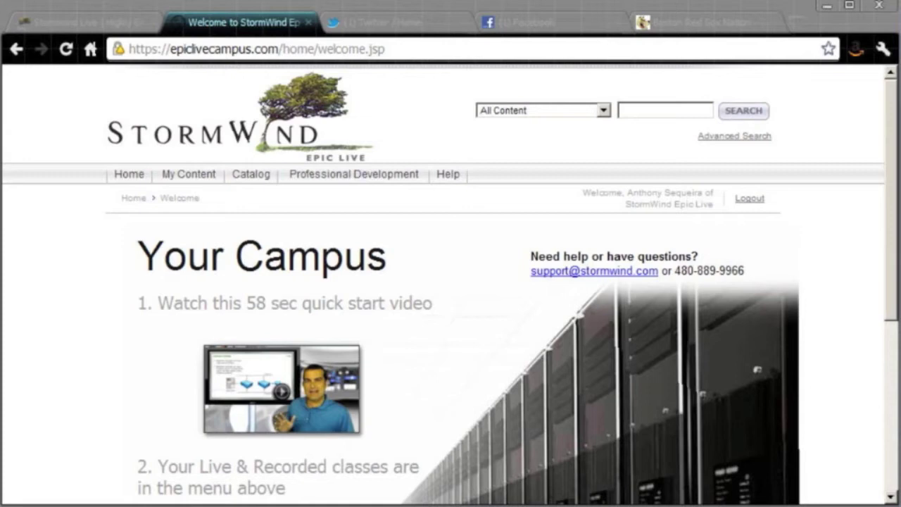
pyautogui.click(382, 185)
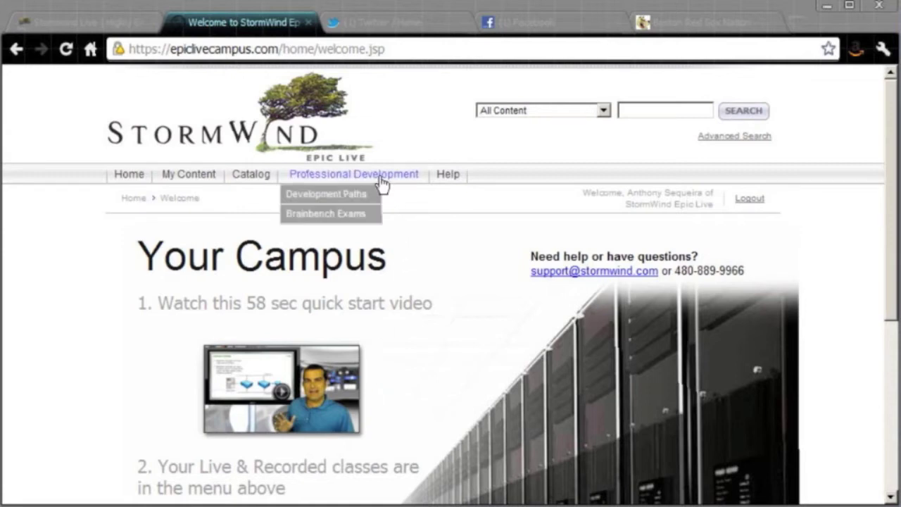
pyautogui.click(355, 200)
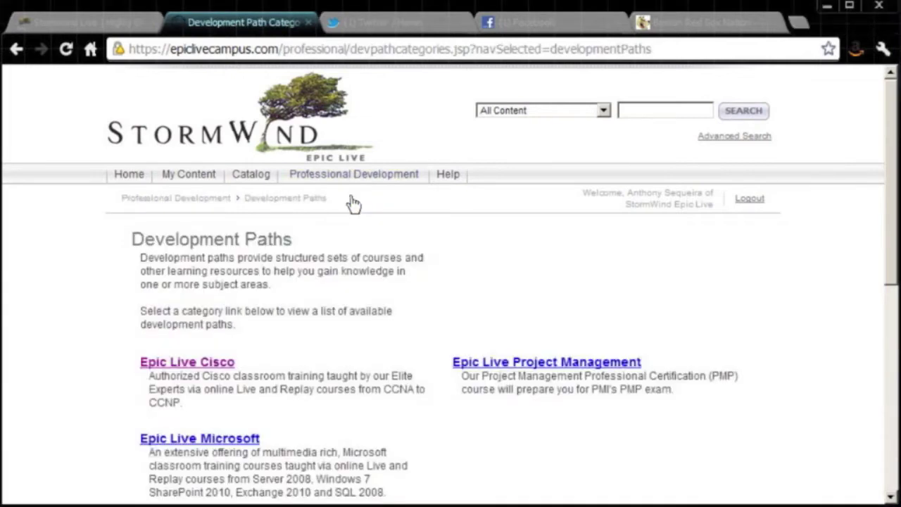
pyautogui.click(184, 363)
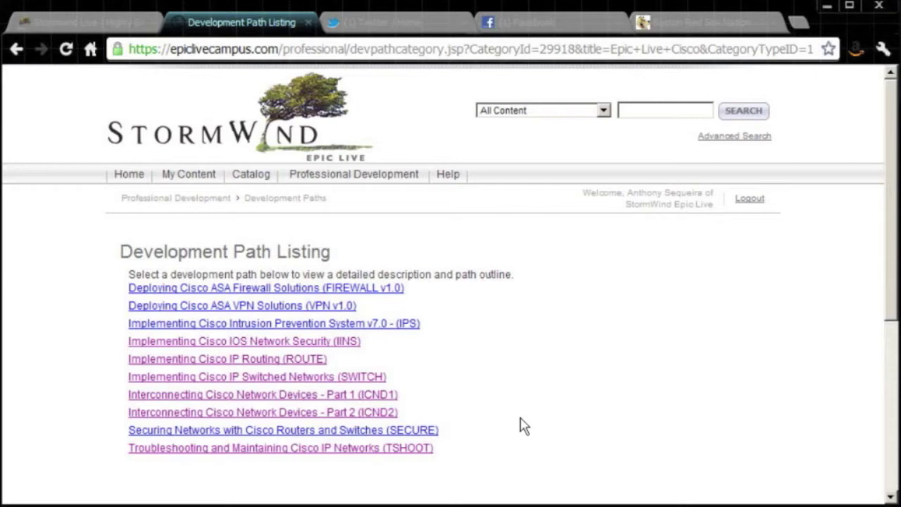
pyautogui.click(290, 359)
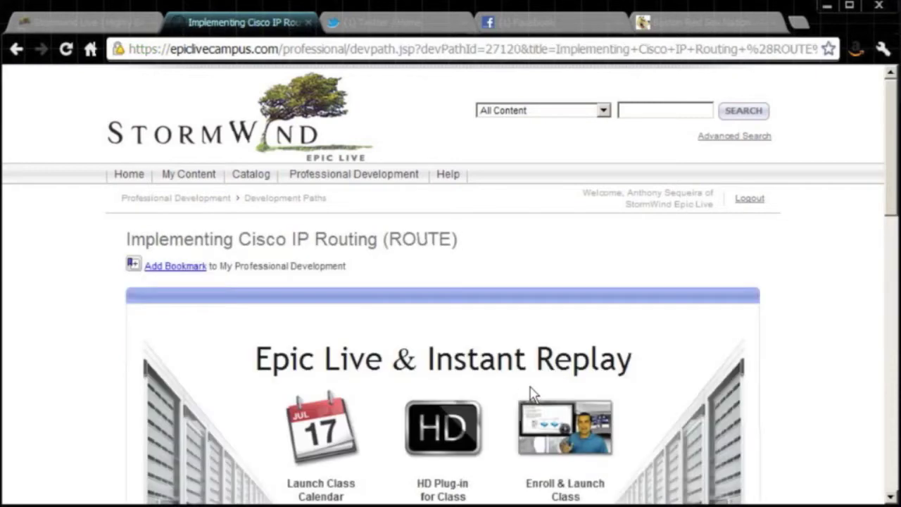
# Step: Scroll down the ROUTE path page past the sessions table to the Exam Prep and Labs lists
pyautogui.scroll(-3, 543, 396)
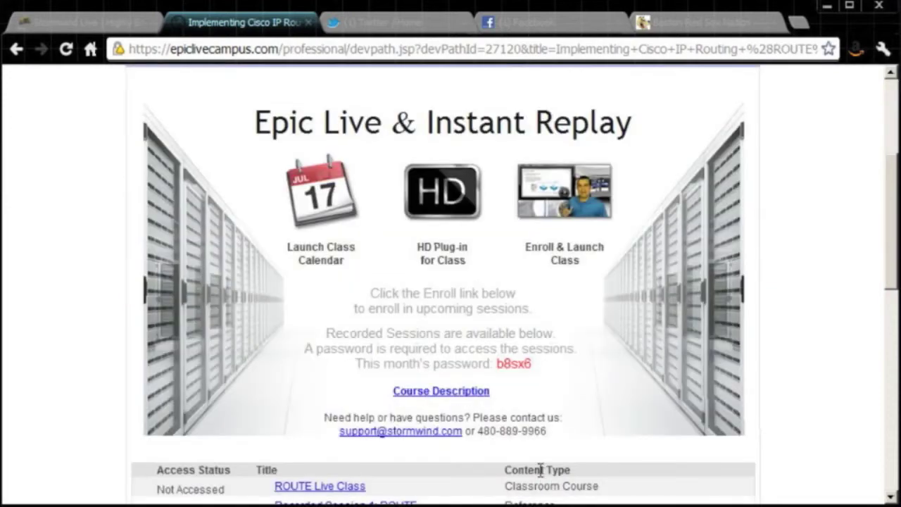
pyautogui.scroll(-3, 603, 484)
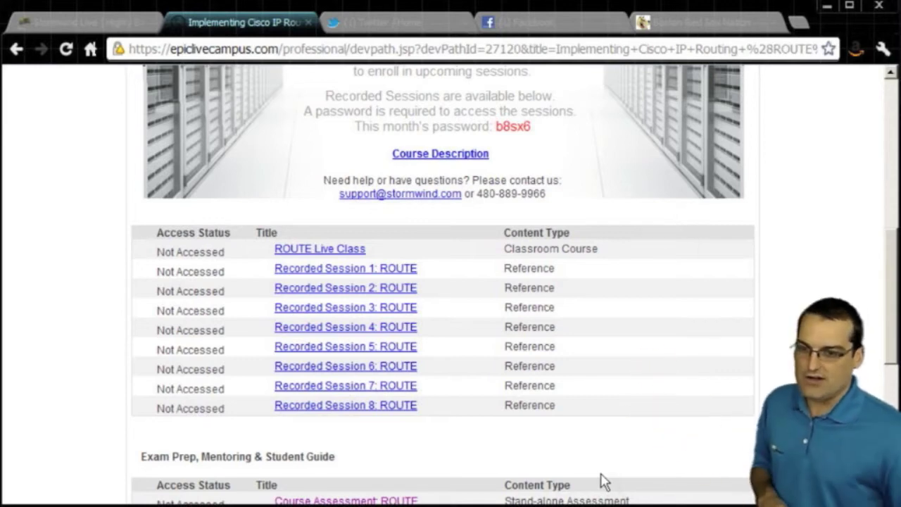
pyautogui.scroll(-3, 602, 482)
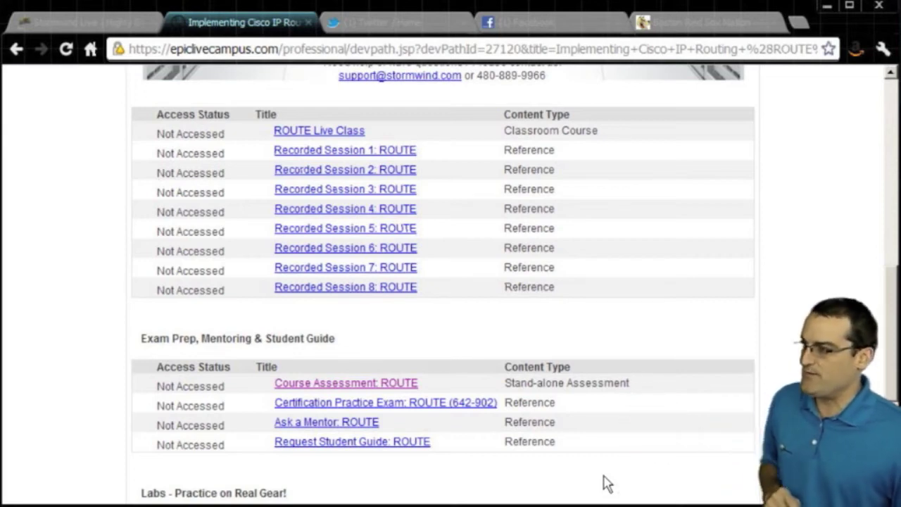
pyautogui.scroll(-6, 607, 482)
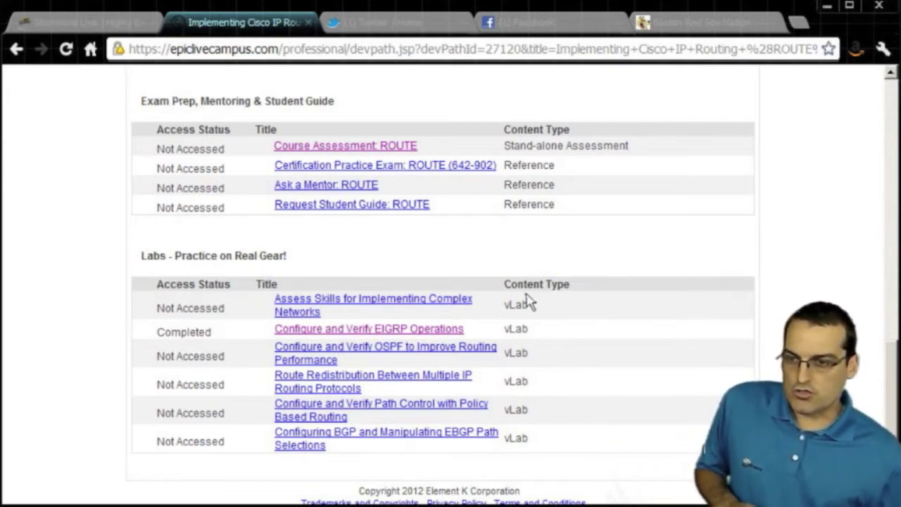
# Step: Load the google.com home page from the address bar
pyautogui.click(421, 49)
pyautogui.write('goo')
pyautogui.press('Return')
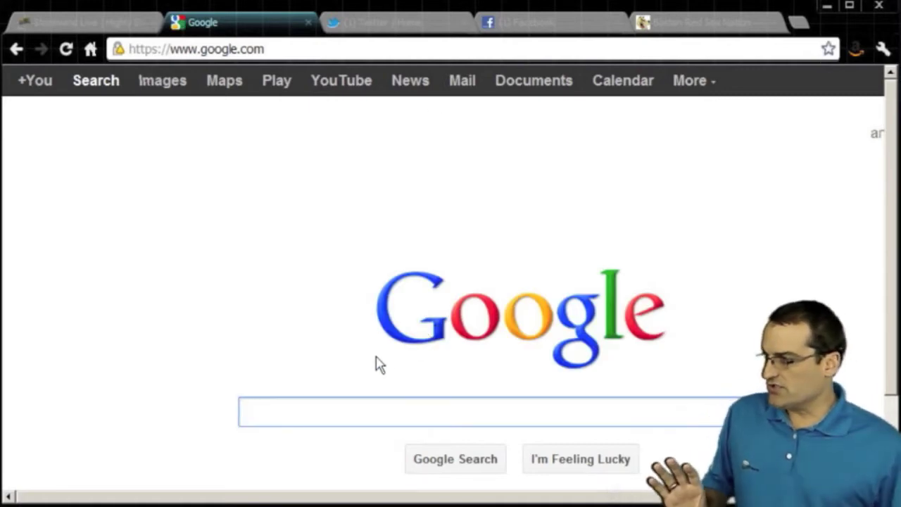
# Step: Search Google for site:cisco.com "Cisco Unified Computing System Platform Emulator"
pyautogui.write('"')
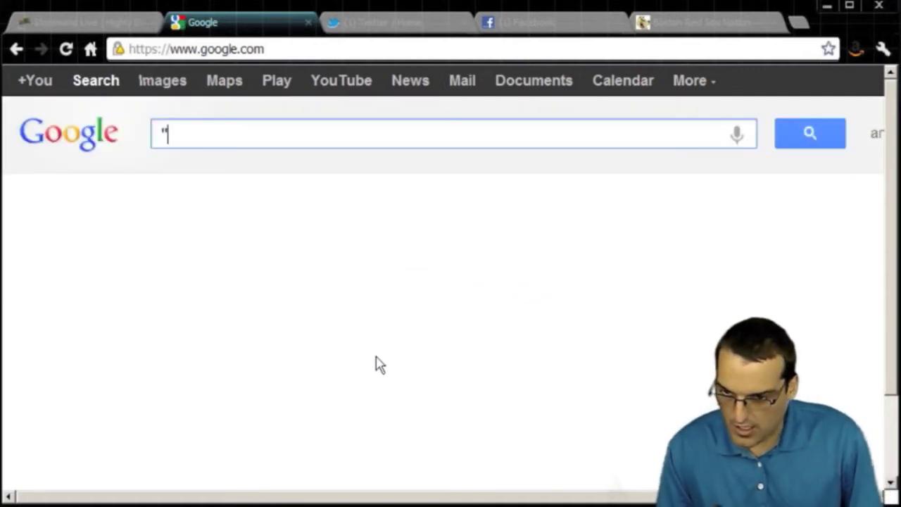
pyautogui.press('BackSpace')
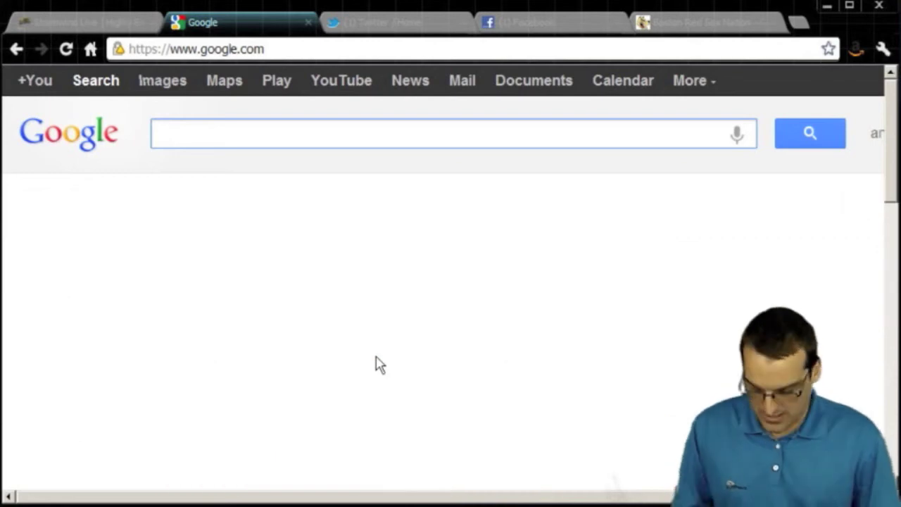
pyautogui.write('site:c')
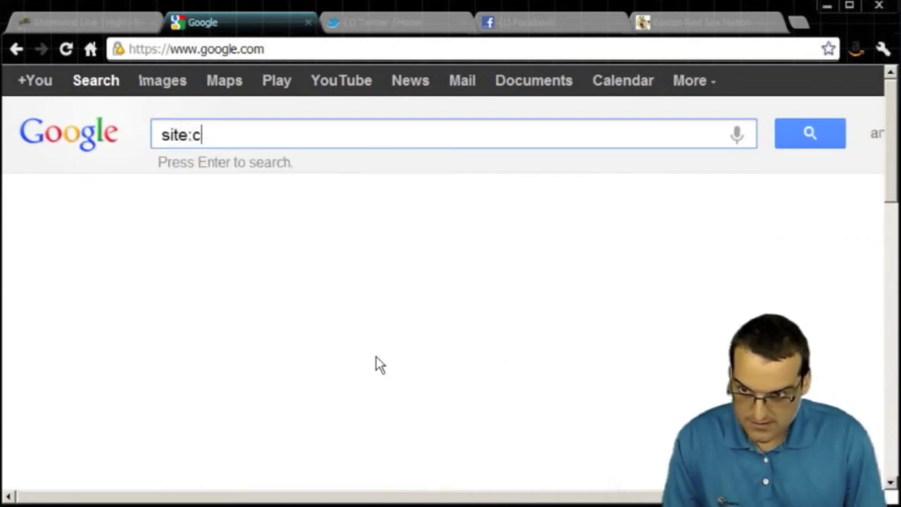
pyautogui.write('isco,cin')
pyautogui.press('BackSpace')
pyautogui.press('BackSpace')
pyautogui.press('BackSpace')
pyautogui.press('BackSpace')
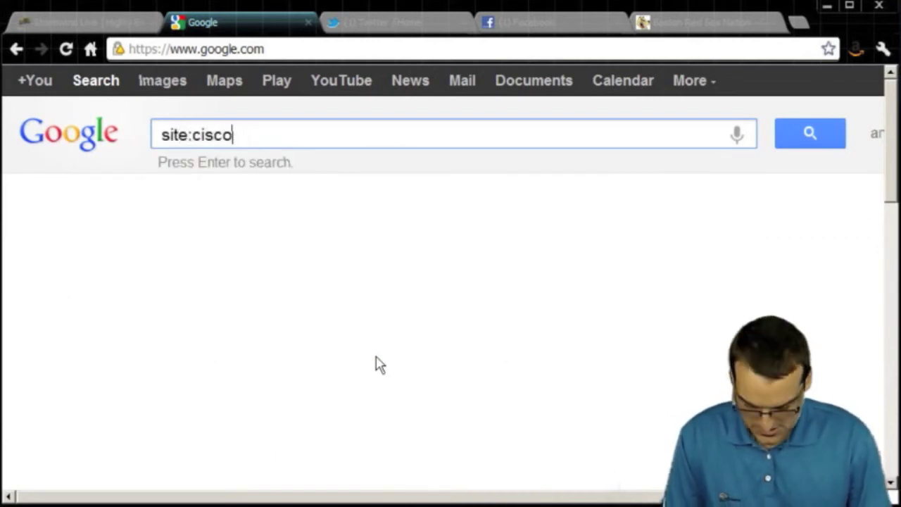
pyautogui.write('.com')
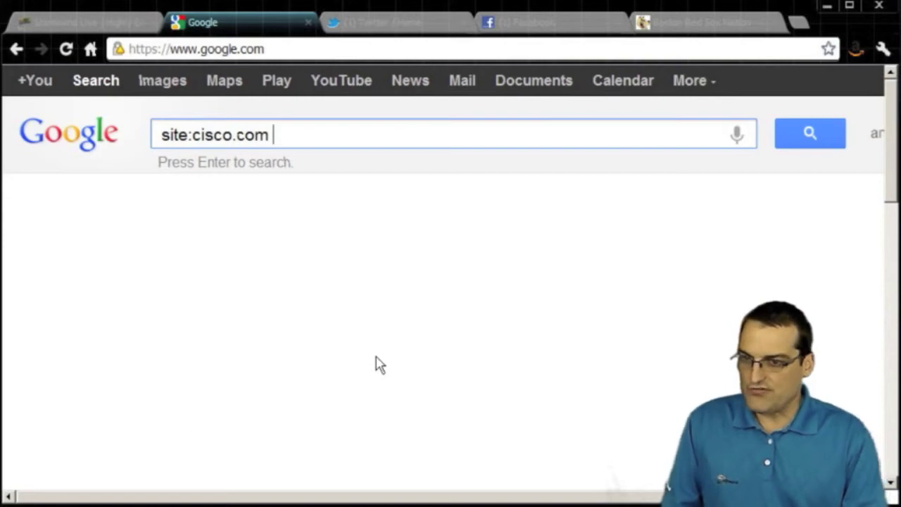
pyautogui.write(':')
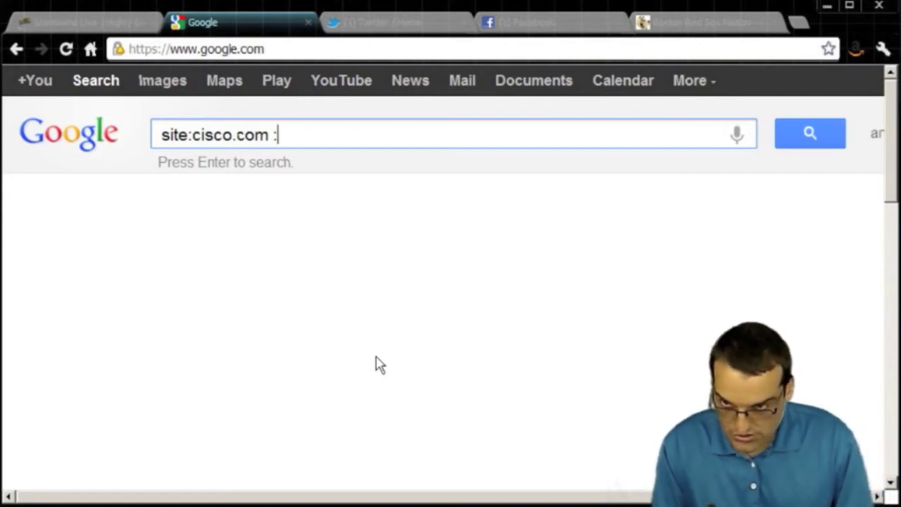
pyautogui.press('BackSpace')
pyautogui.write('"')
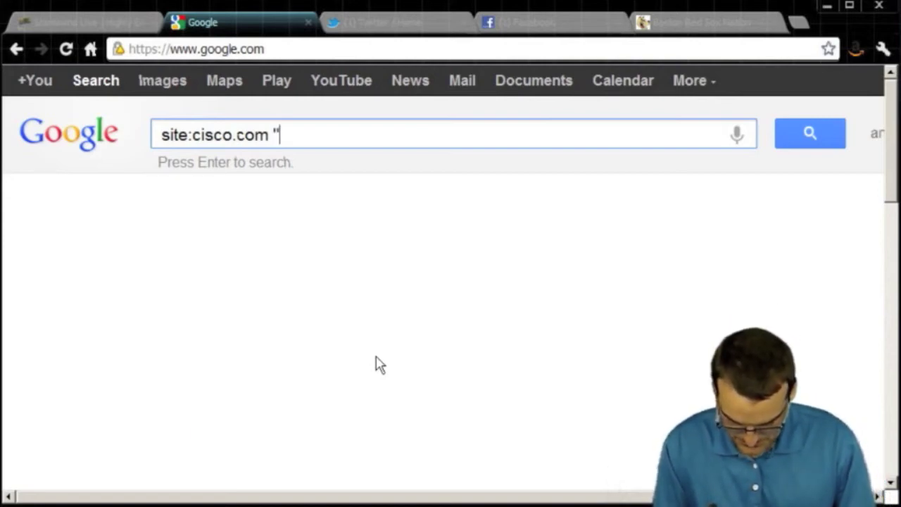
pyautogui.write('Cisco Unif')
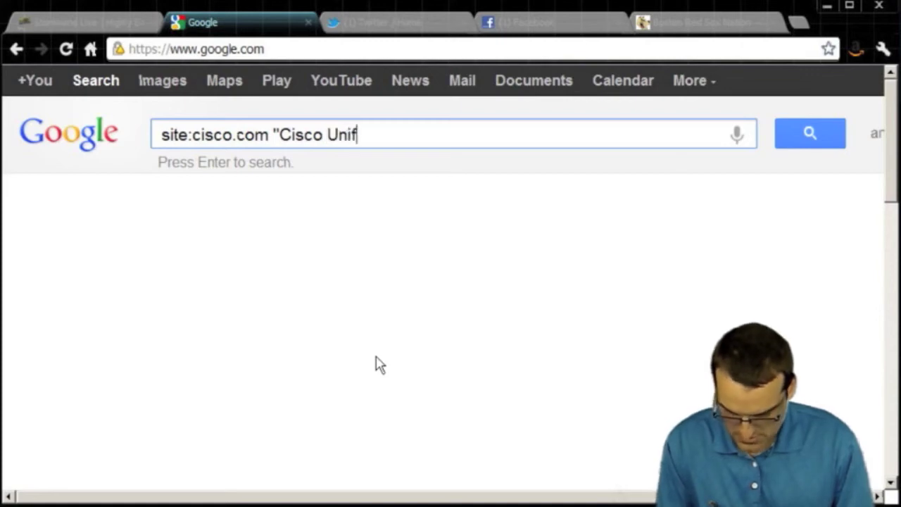
pyautogui.write('ied Comput')
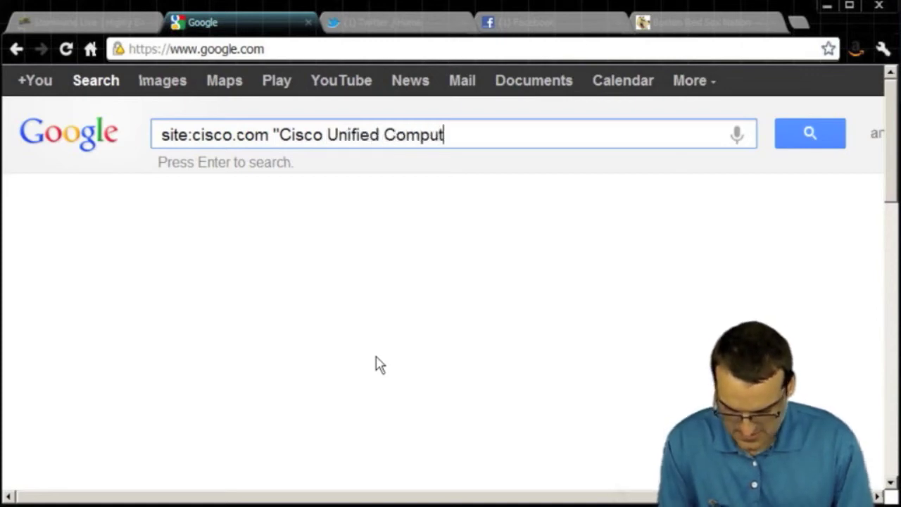
pyautogui.write('ing Syste')
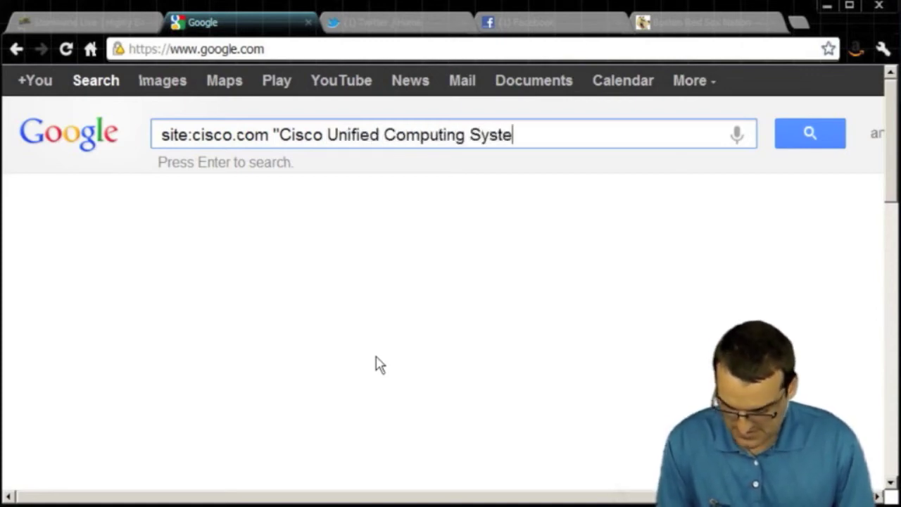
pyautogui.write('m Platf')
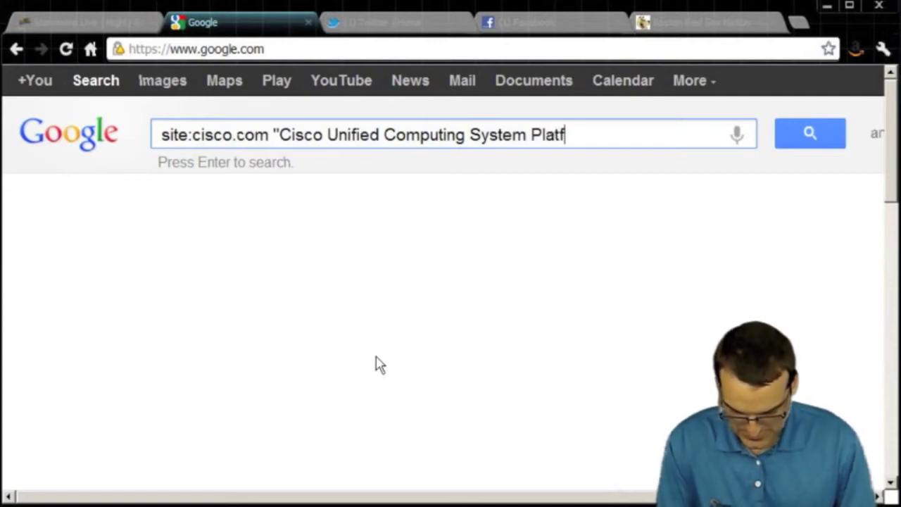
pyautogui.write('orm Emulator"')
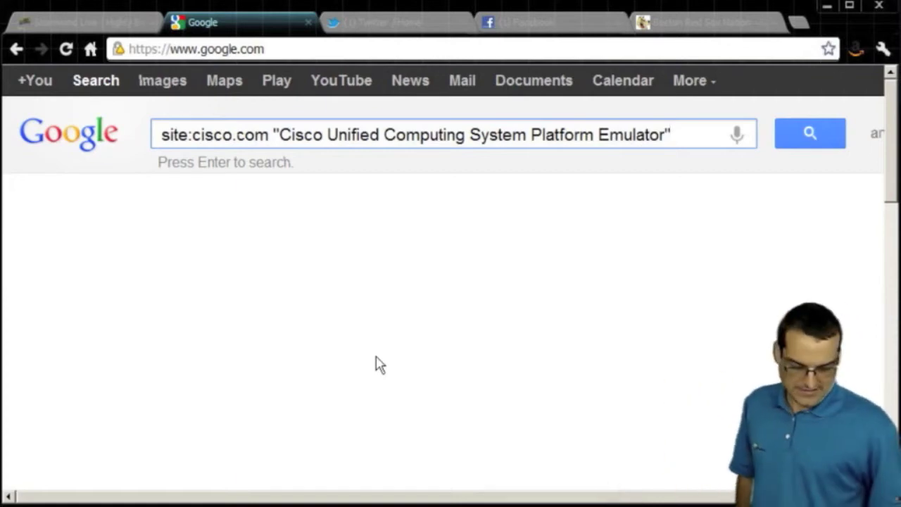
pyautogui.press('Return')
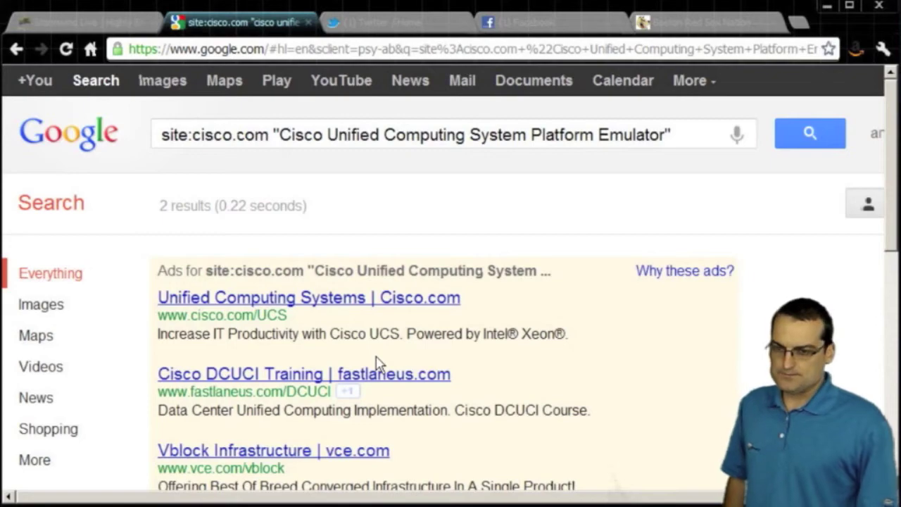
# Step: Rerun the Cisco Unified Computing System Platform Emulator search with the quotation marks removed
pyautogui.scroll(-3, 468, 352)
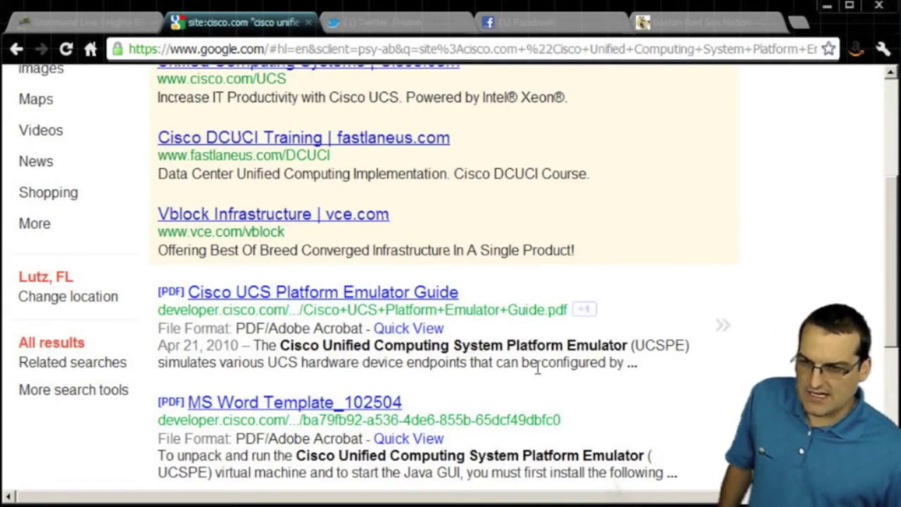
pyautogui.scroll(-2, 537, 368)
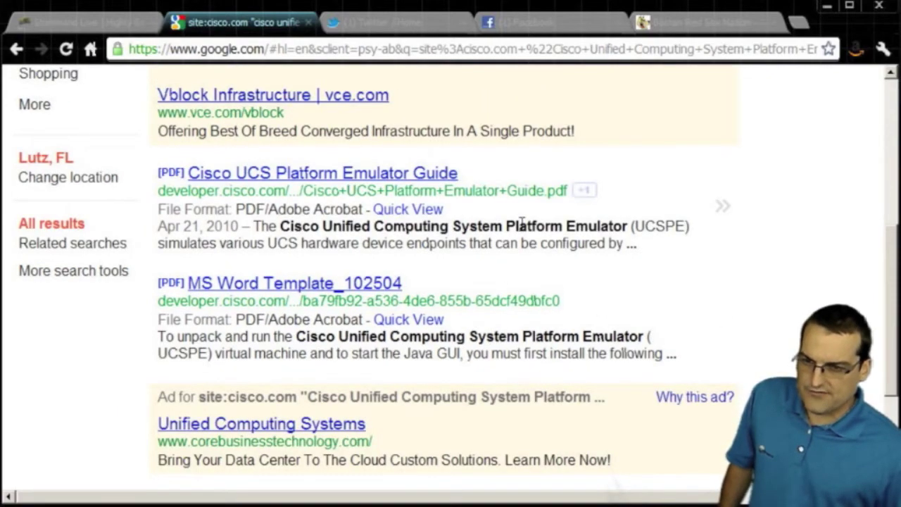
pyautogui.scroll(-2, 520, 222)
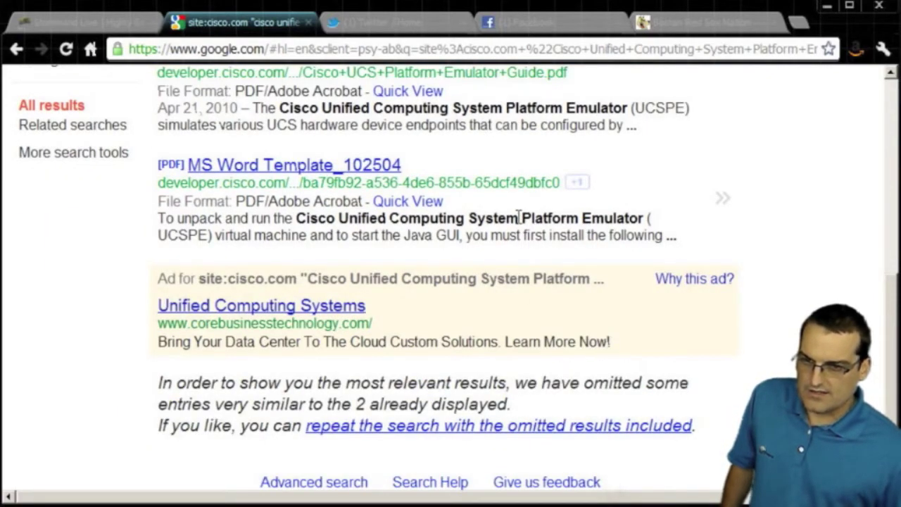
pyautogui.scroll(4, 519, 220)
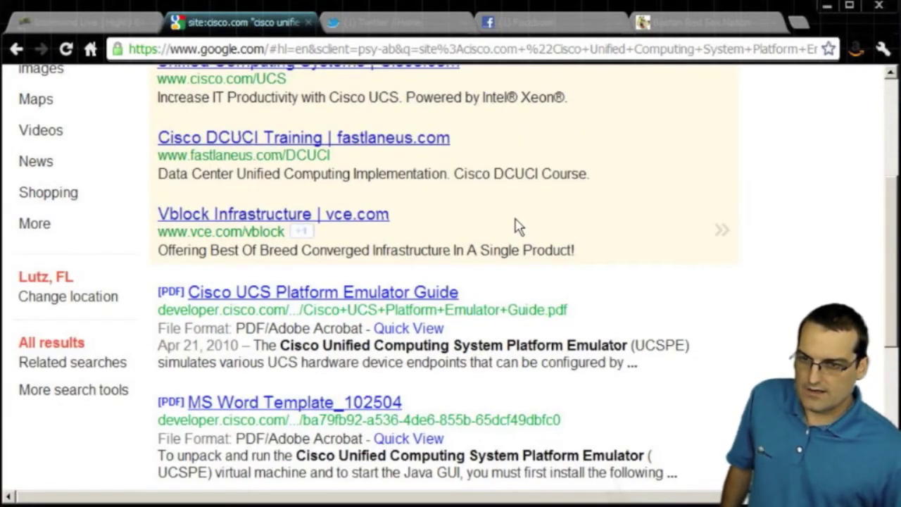
pyautogui.scroll(2, 517, 225)
pyautogui.scroll(2, 516, 221)
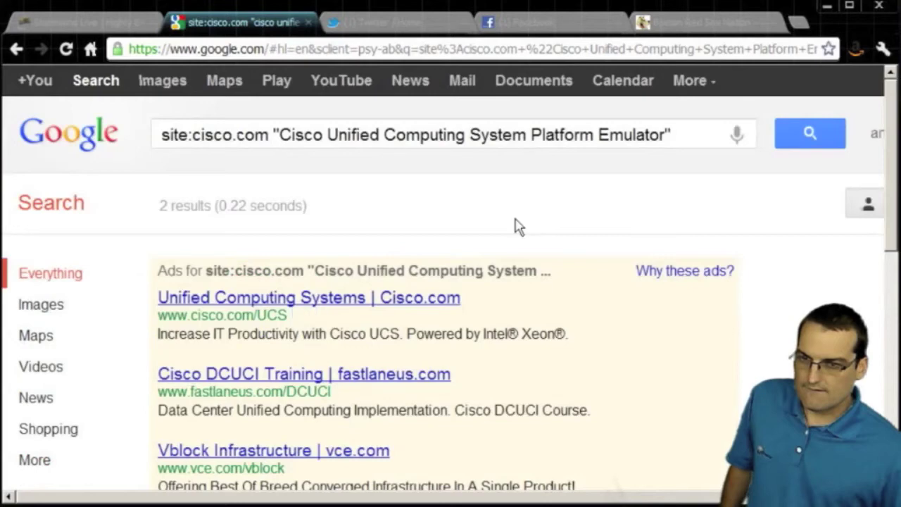
pyautogui.click(280, 134)
pyautogui.press('BackSpace')
pyautogui.click(670, 134)
pyautogui.press('BackSpace')
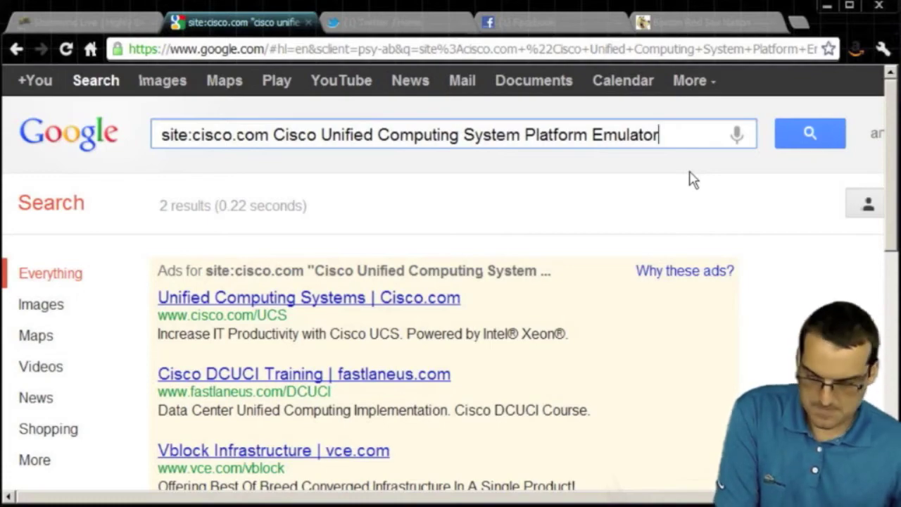
pyautogui.press('Return')
# Step: Open the UCS Emulator Download - Cisco Developer Community result
pyautogui.scroll(-5, 681, 237)
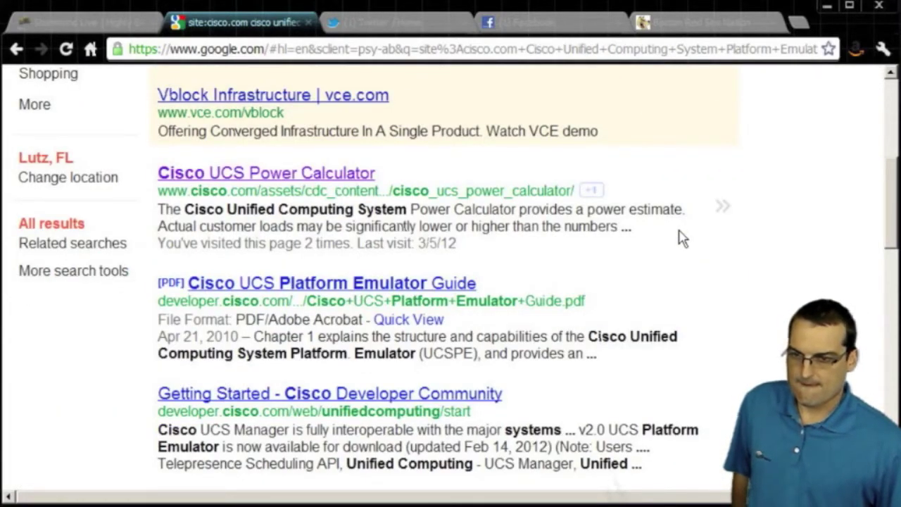
pyautogui.scroll(-3, 682, 238)
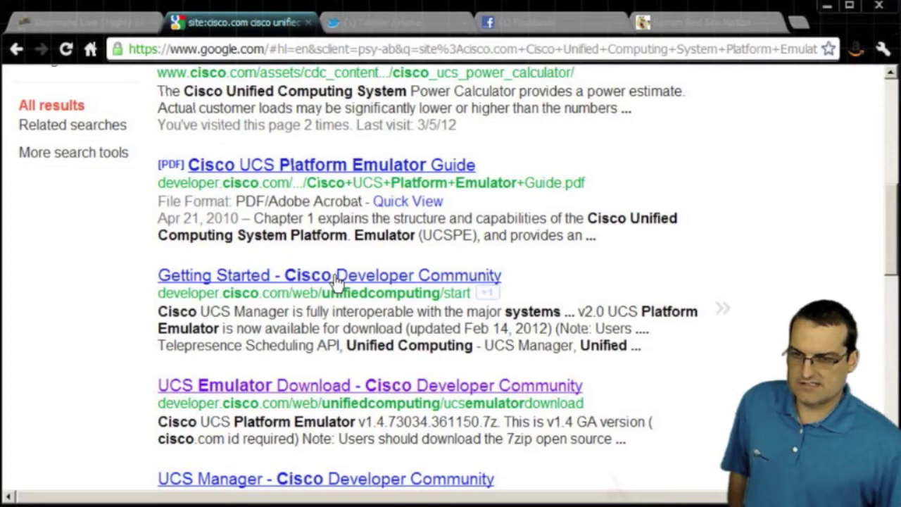
pyautogui.scroll(-3, 662, 307)
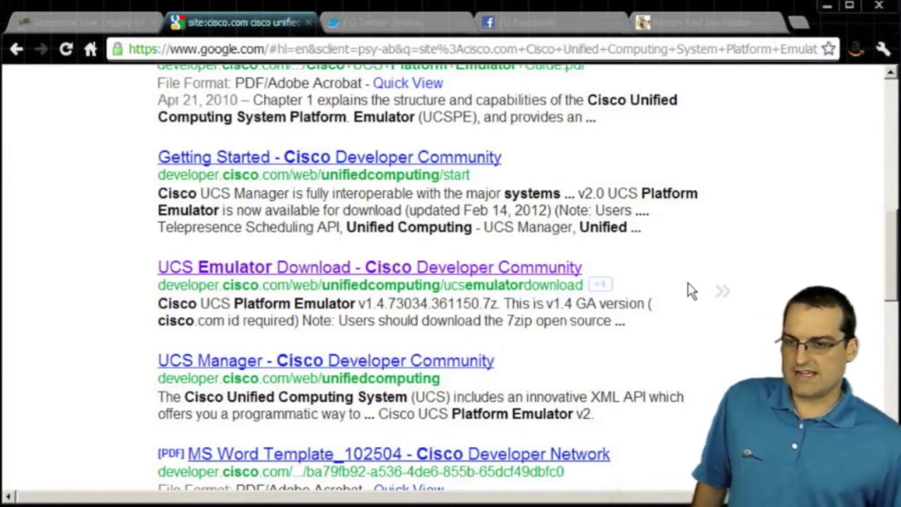
pyautogui.scroll(8, 689, 289)
pyautogui.scroll(2, 690, 290)
pyautogui.scroll(-5, 689, 289)
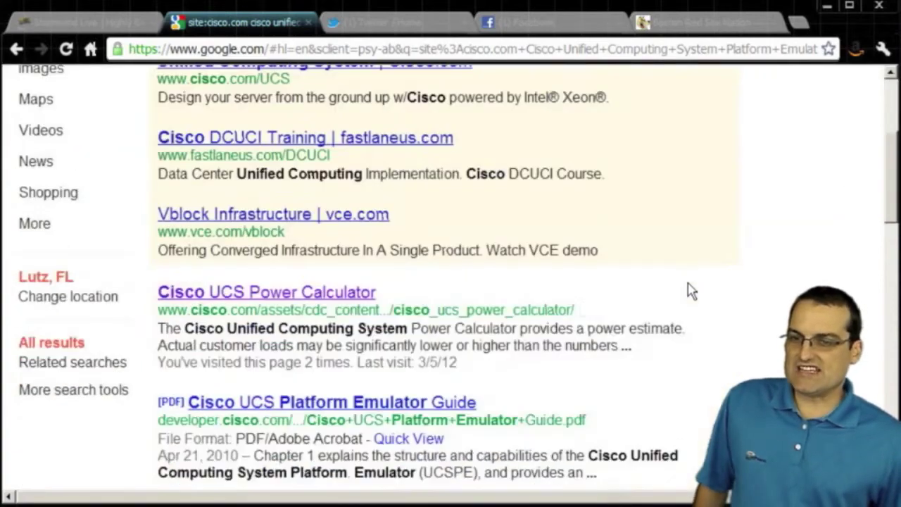
pyautogui.scroll(-3, 663, 291)
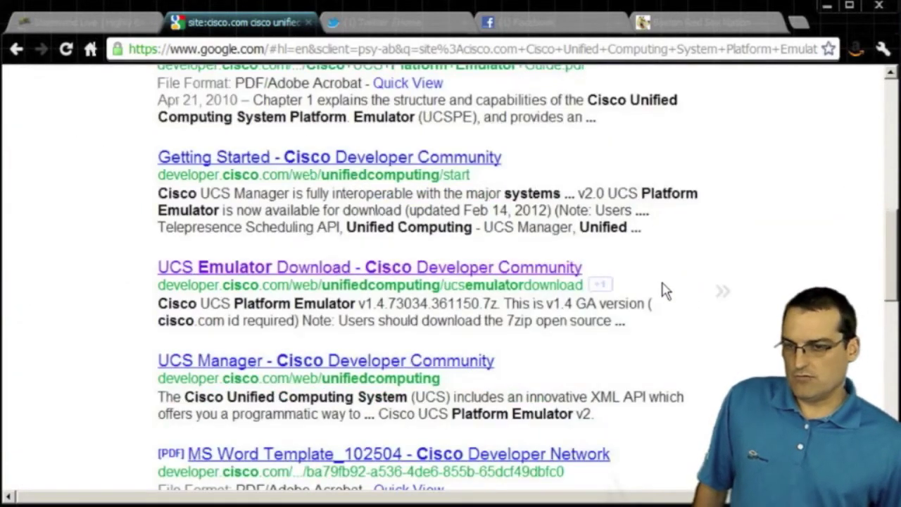
pyautogui.click(451, 273)
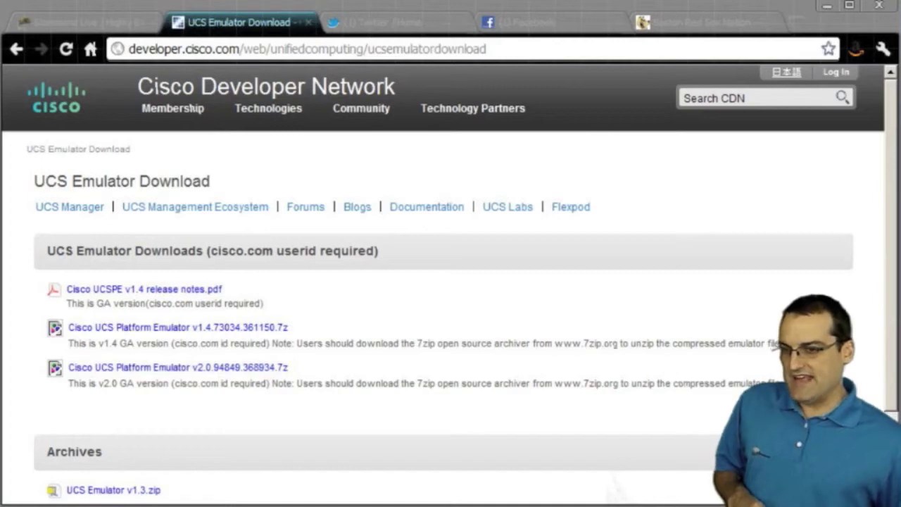
# Step: Highlight the release notes, v1.4 and v2.0 emulator file names in turn, then open a blank tab
pyautogui.moveTo(238, 291); pyautogui.dragTo(73, 289)
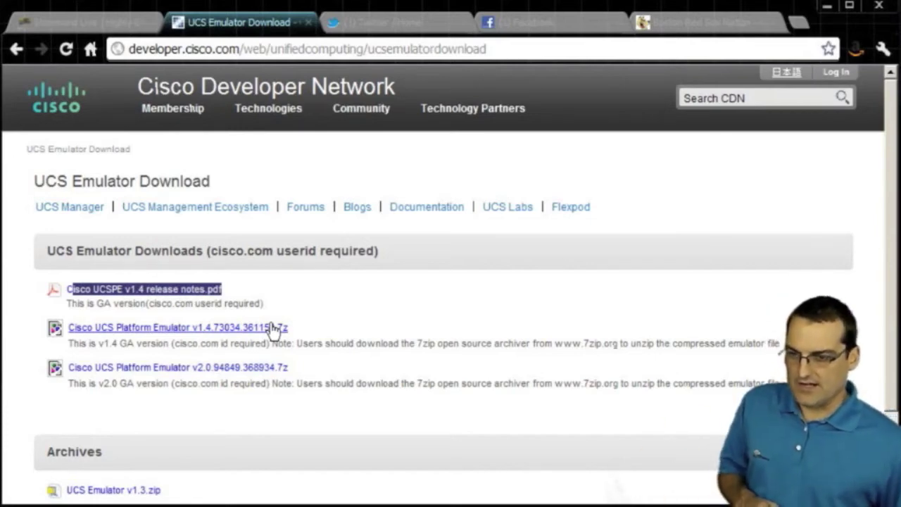
pyautogui.click(362, 312)
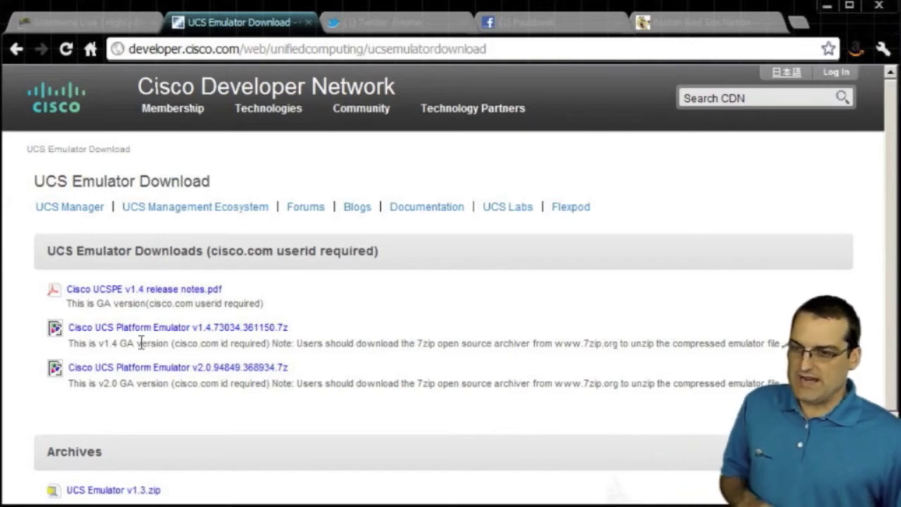
pyautogui.moveTo(103, 344); pyautogui.dragTo(119, 344)
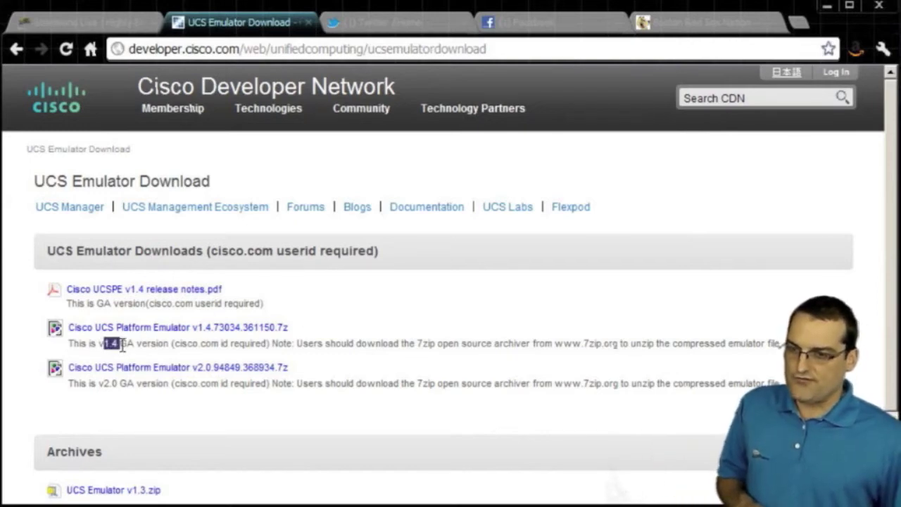
pyautogui.click(288, 343)
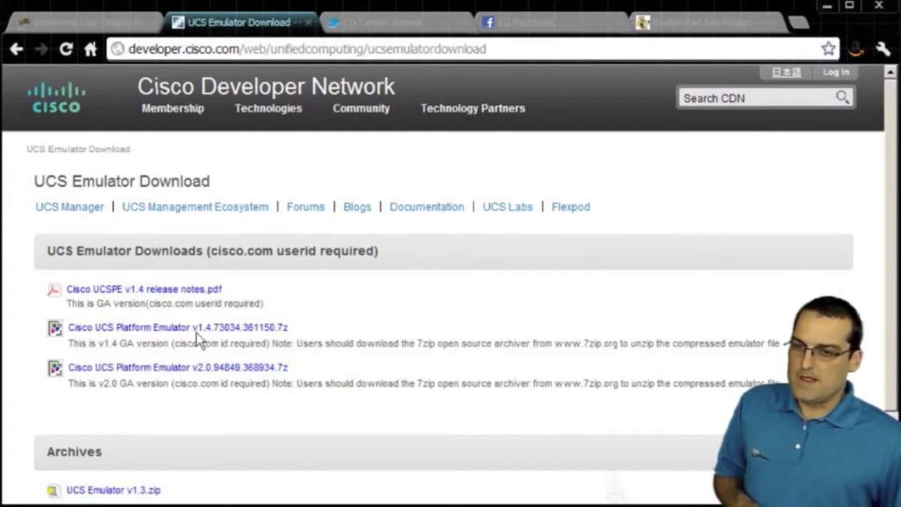
pyautogui.moveTo(305, 332); pyautogui.dragTo(176, 325)
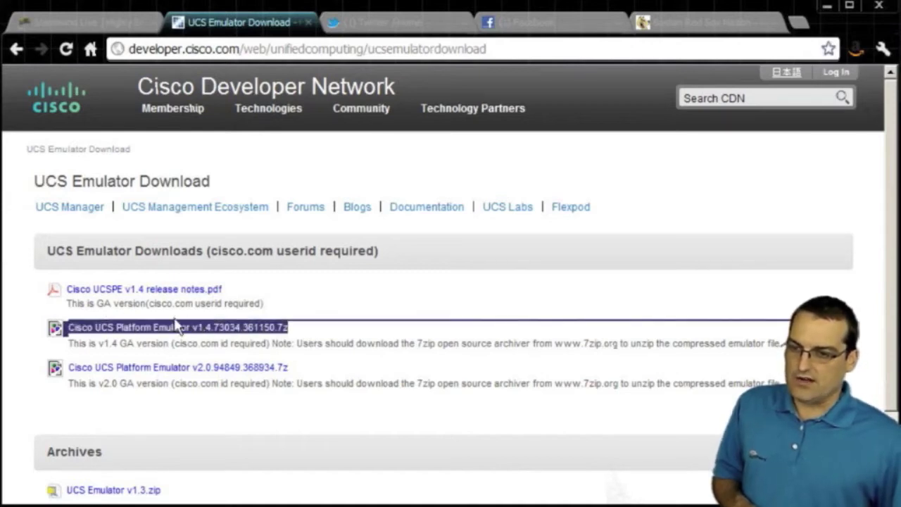
pyautogui.click(176, 326)
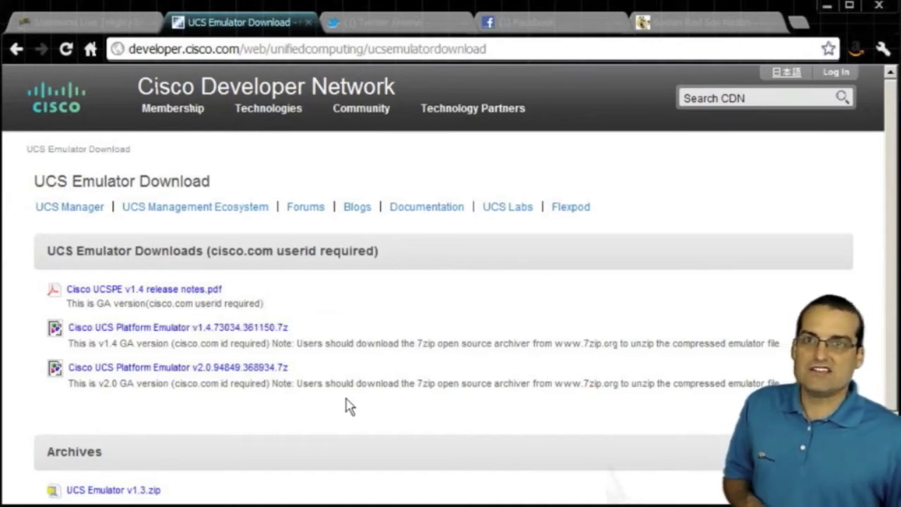
pyautogui.moveTo(290, 369); pyautogui.dragTo(173, 363)
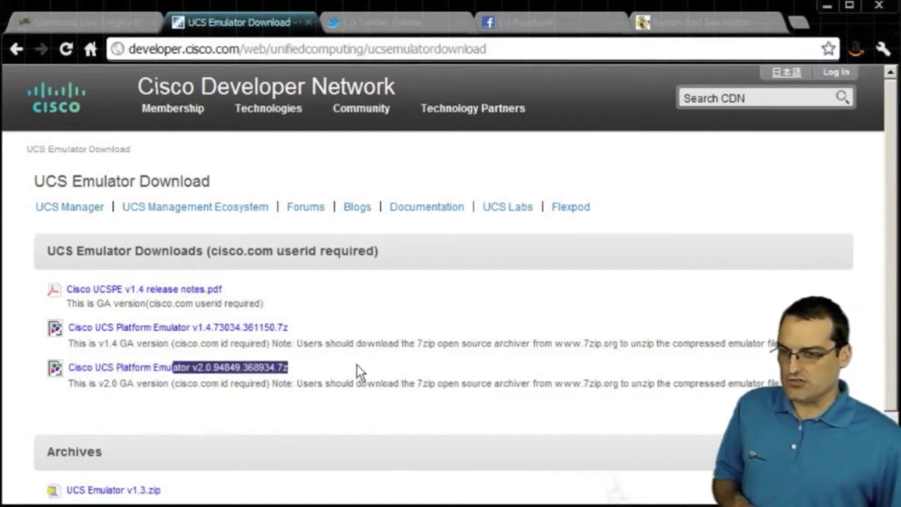
pyautogui.click(357, 365)
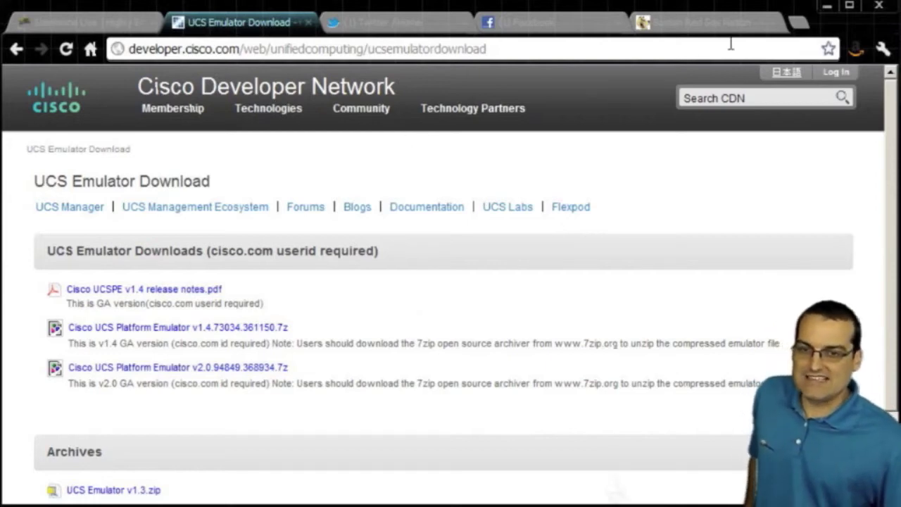
pyautogui.click(798, 24)
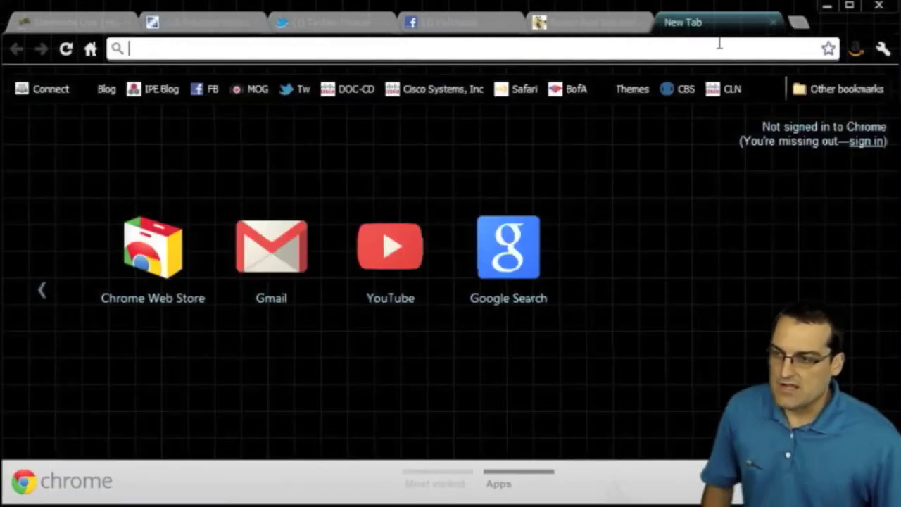
pyautogui.write('vmwaerr')
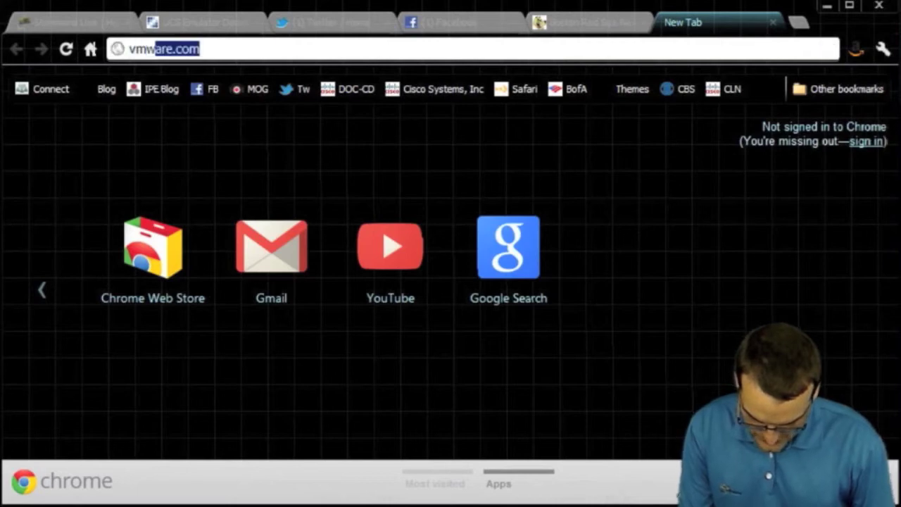
pyautogui.press('BackSpace')
pyautogui.press('BackSpace')
pyautogui.write('r')
pyautogui.press('BackSpace')
pyautogui.press('BackSpace')
pyautogui.write('re.com')
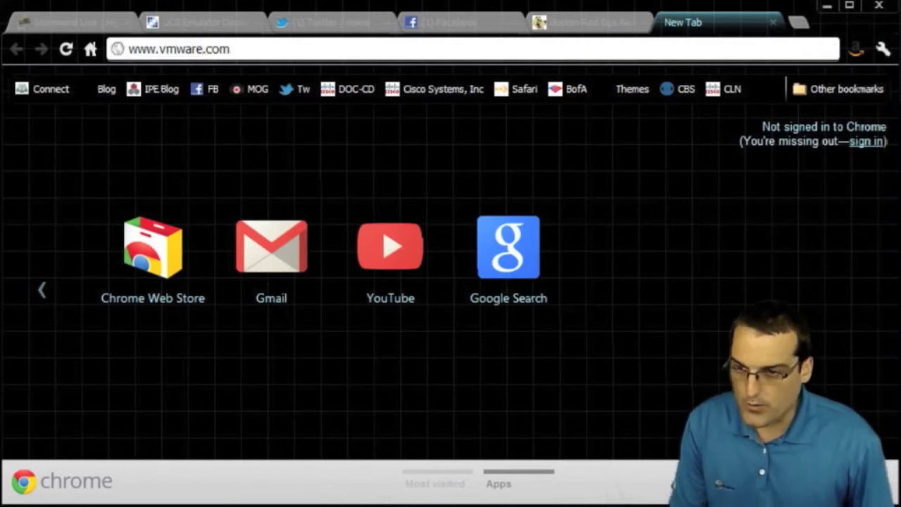
pyautogui.press('Return')
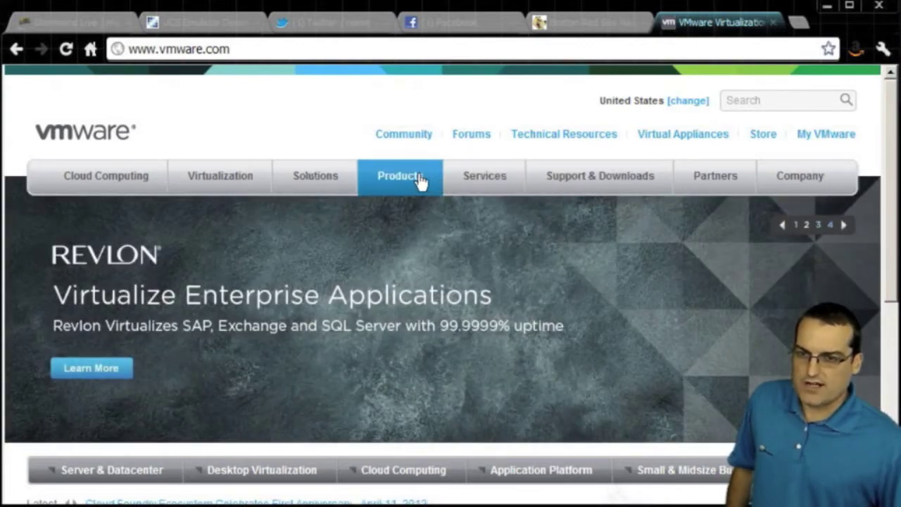
# Step: Open VMware's products page and scroll down to VMware Player under Free Products
pyautogui.click(419, 180)
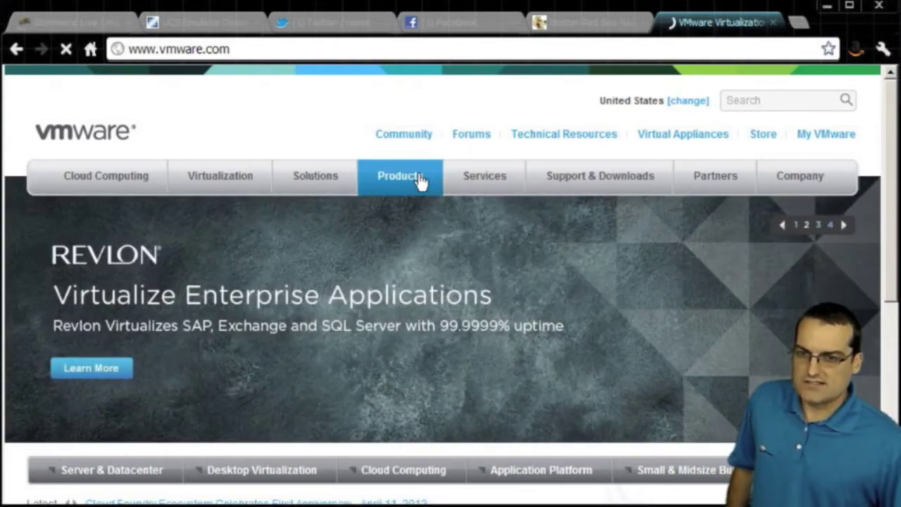
pyautogui.scroll(-7, 508, 287)
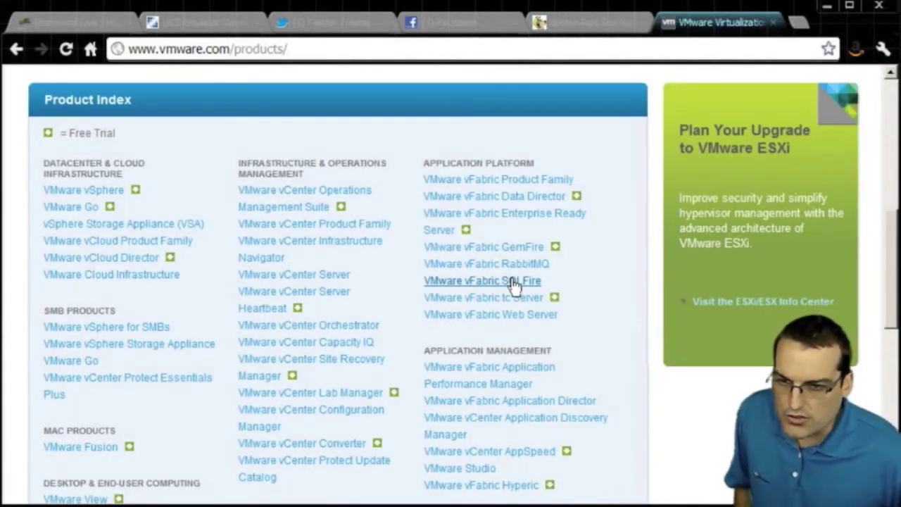
pyautogui.scroll(-3, 518, 285)
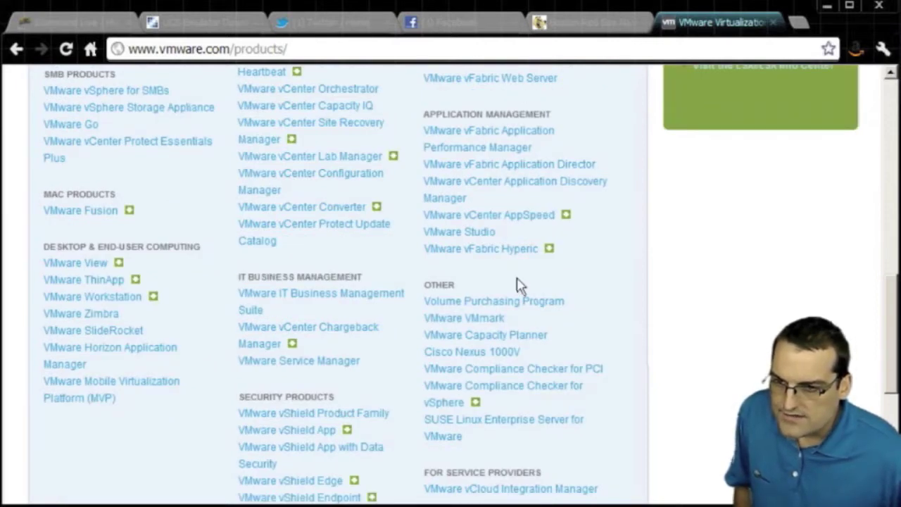
pyautogui.scroll(3, 517, 285)
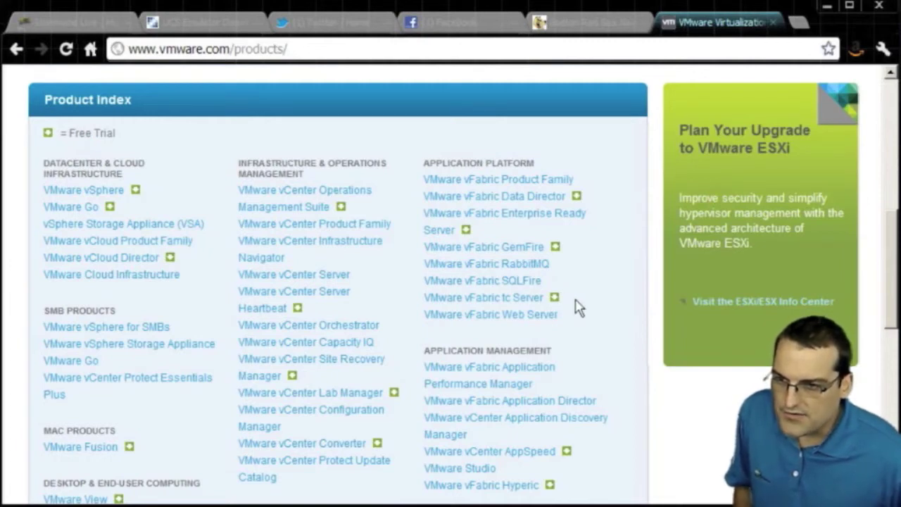
pyautogui.scroll(-2, 577, 308)
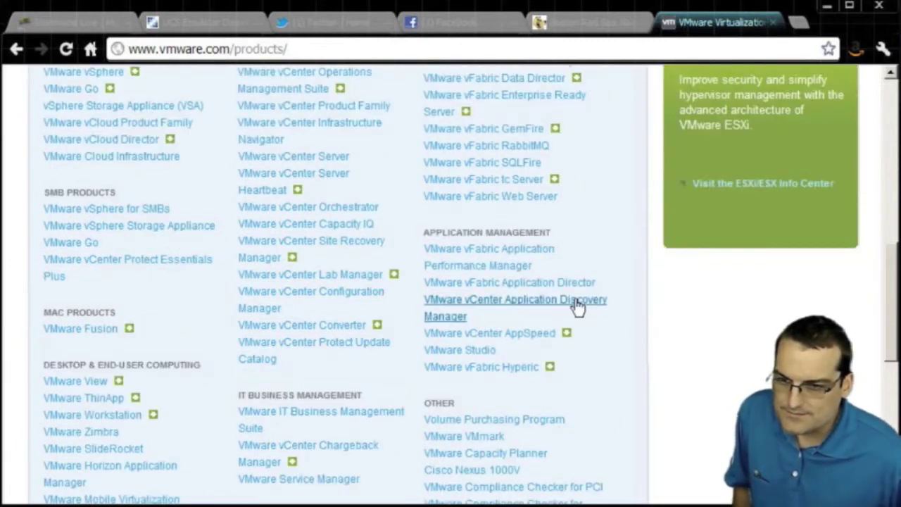
pyautogui.scroll(-2, 578, 308)
pyautogui.scroll(-2, 577, 307)
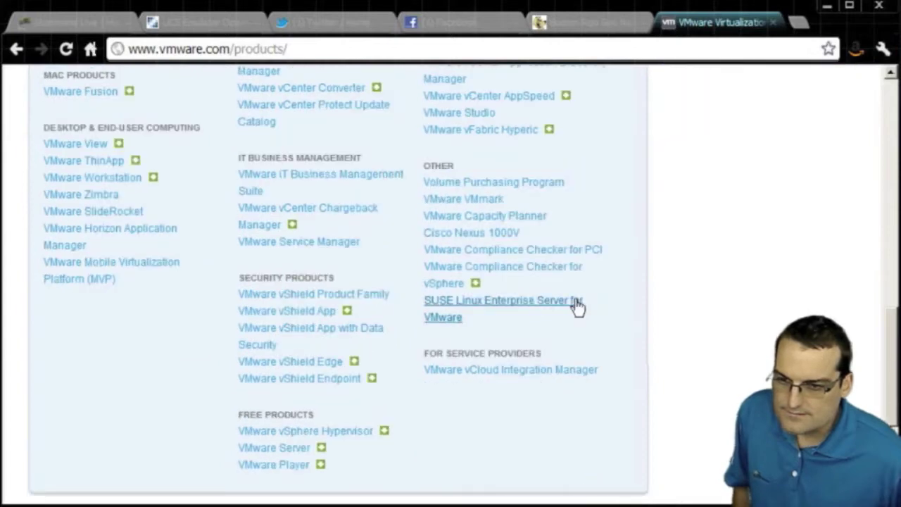
pyautogui.scroll(-2, 577, 304)
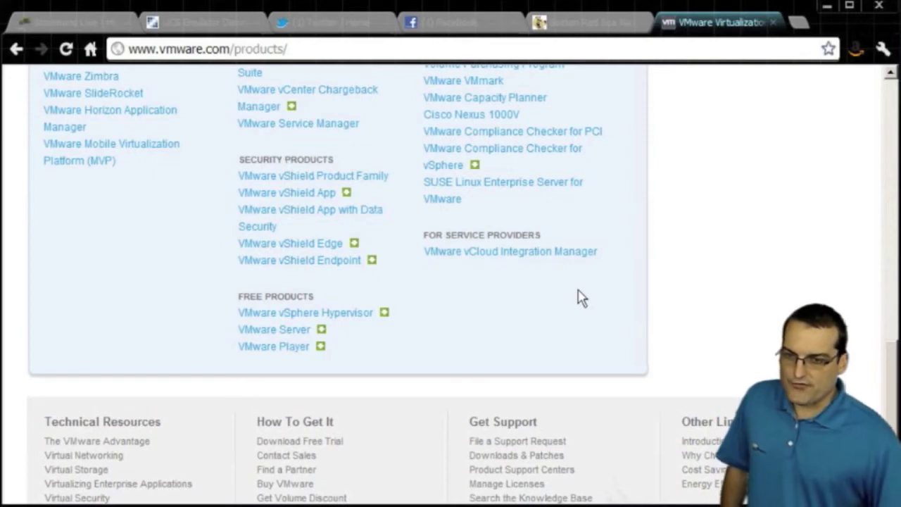
# Step: Open the VMware Player overview page and scroll through its description
pyautogui.click(271, 347)
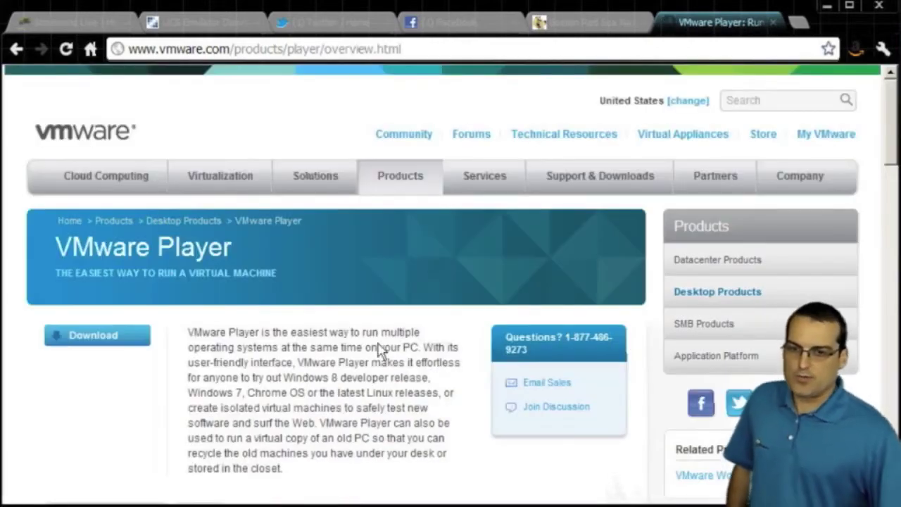
pyautogui.scroll(-3, 394, 356)
pyautogui.scroll(-2, 398, 357)
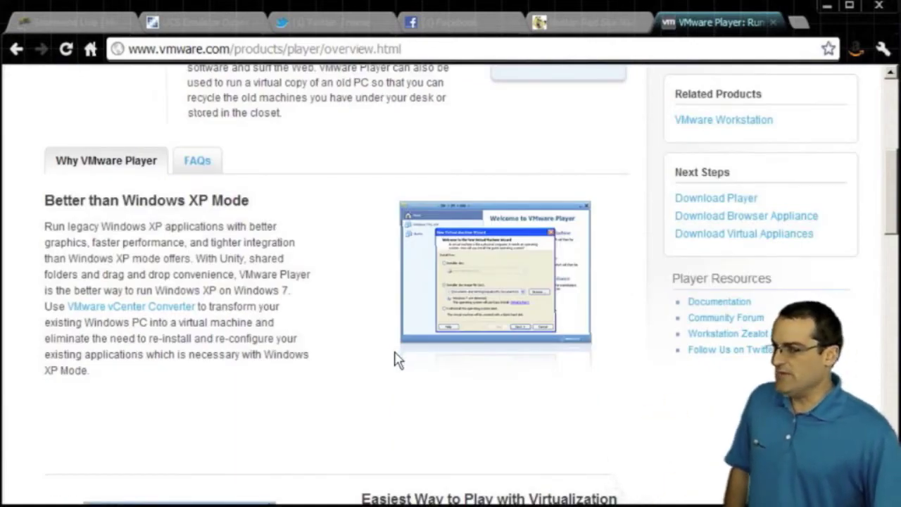
pyautogui.scroll(5, 396, 357)
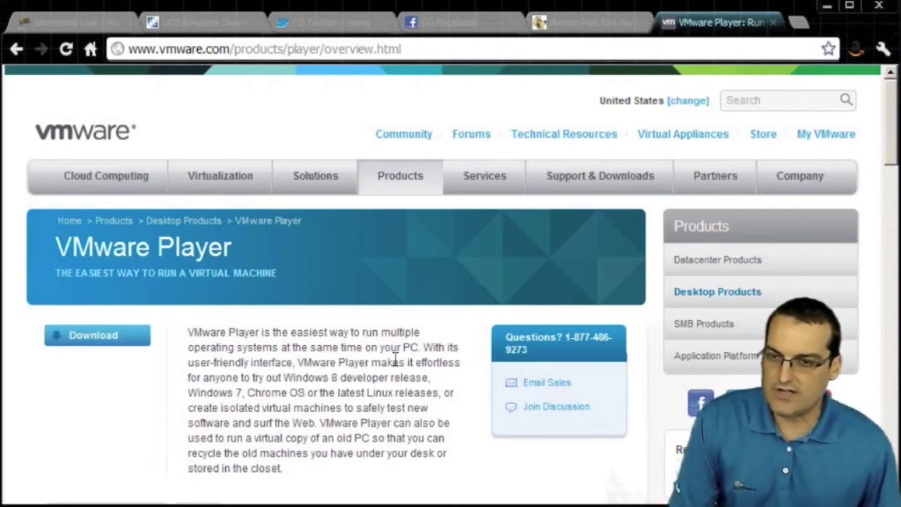
pyautogui.click(323, 51)
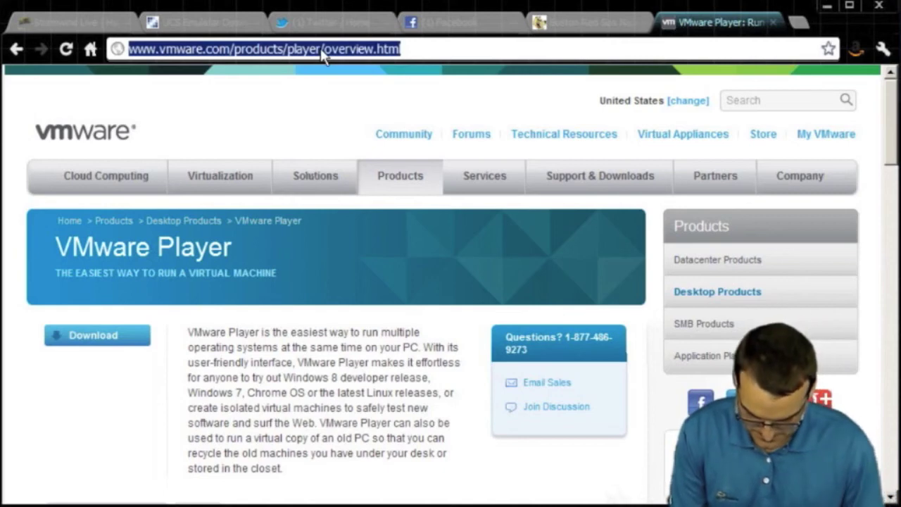
# Step: Go to java.sun.com, landing on Oracle's Java page, and look over its Downloads menu
pyautogui.write('java.s')
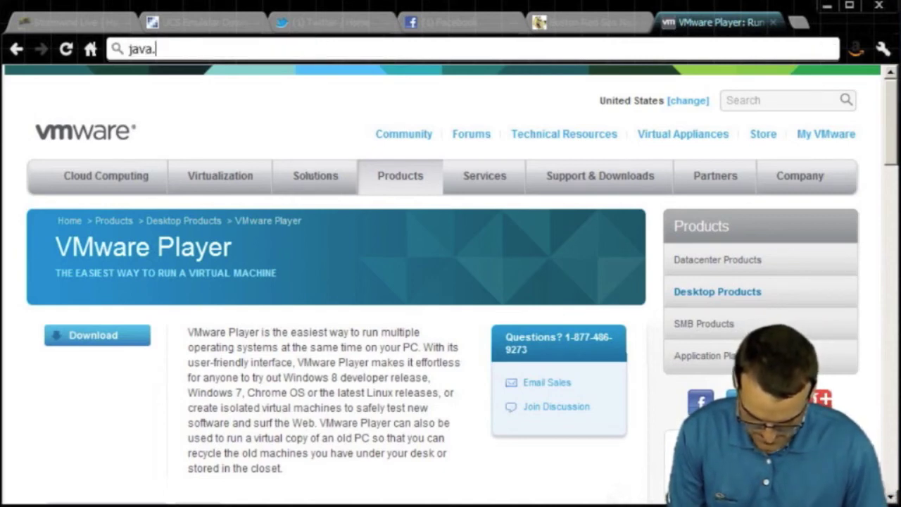
pyautogui.write('un.com')
pyautogui.press('Return')
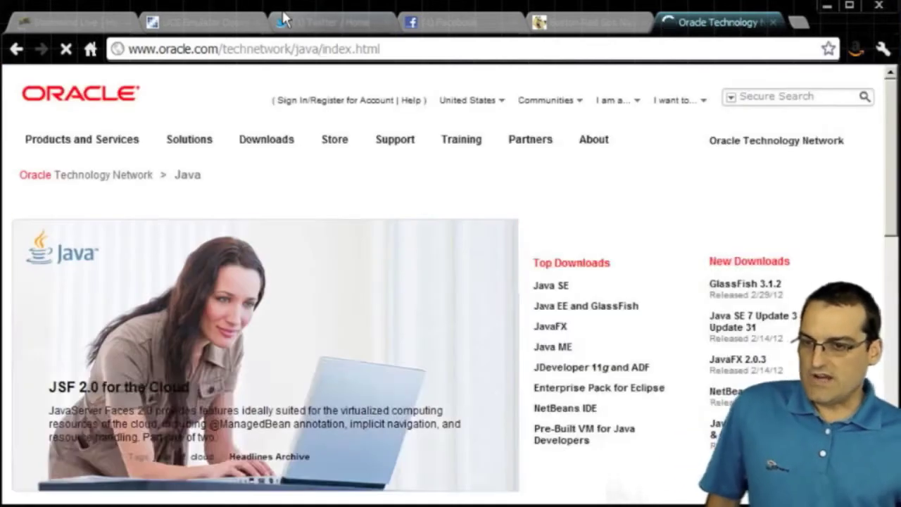
pyautogui.moveTo(322, 190)
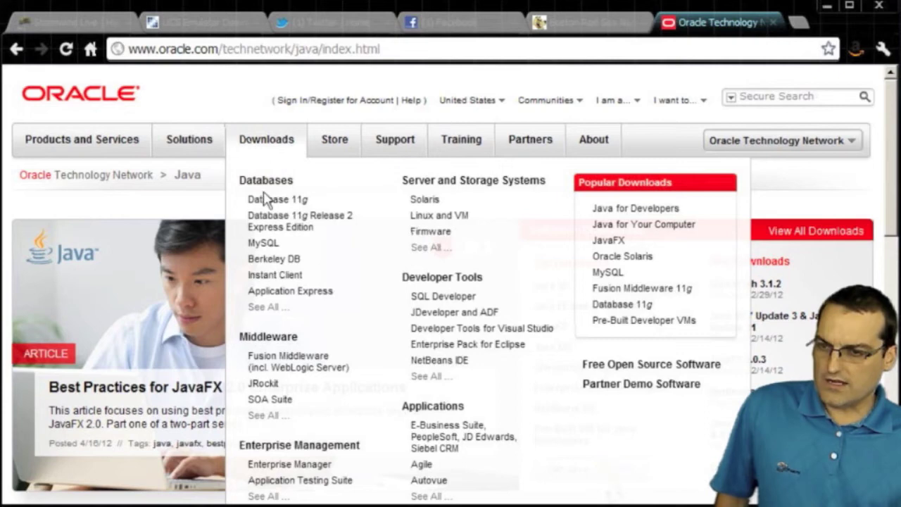
pyautogui.moveTo(209, 202)
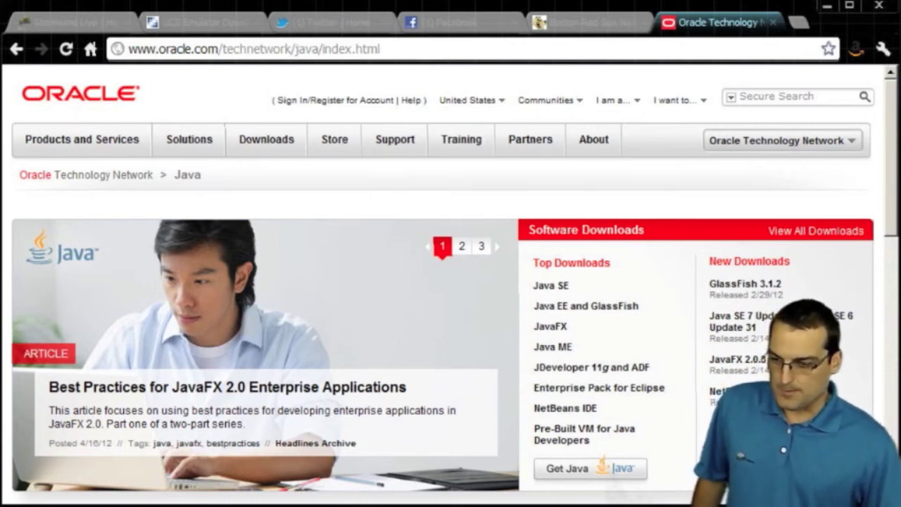
pyautogui.press('super+Right')
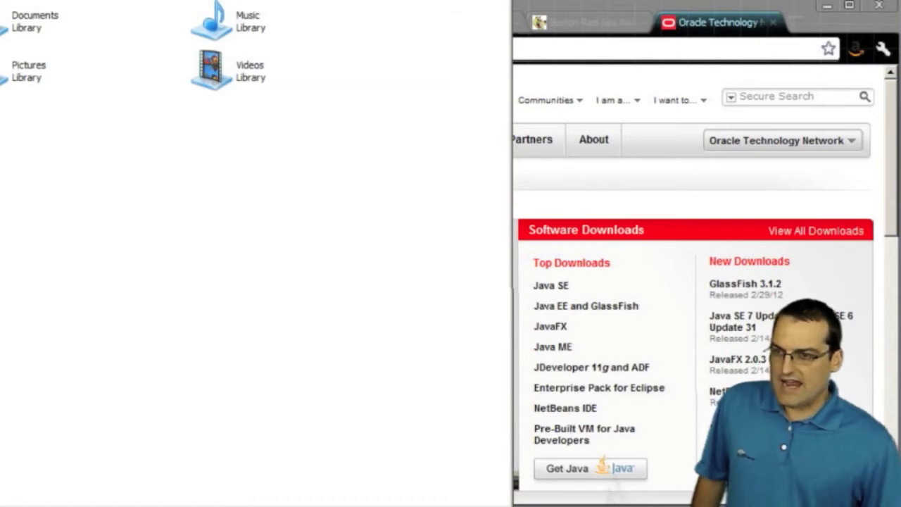
# Step: Maximize the Windows Explorer window
pyautogui.press('super+Left')
pyautogui.moveTo(0, 0); pyautogui.dragTo(156, 21)
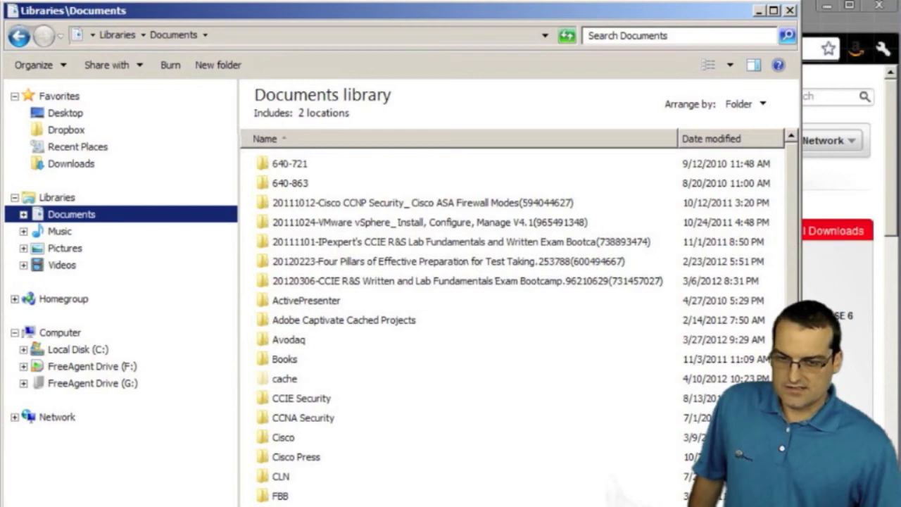
pyautogui.press('super+Up')
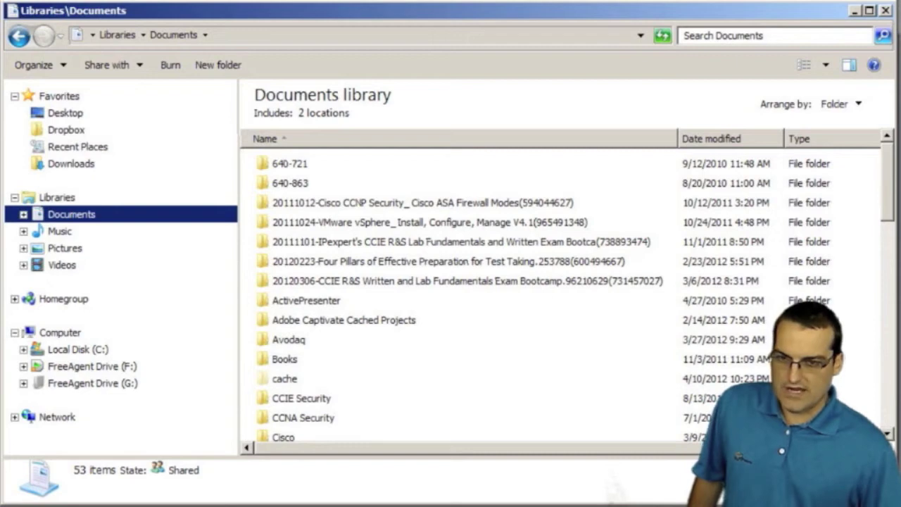
# Step: Open C:\UCS and widen the Name column to show the full .7z archive name
pyautogui.scroll(-9, 880, 309)
pyautogui.scroll(2, 880, 310)
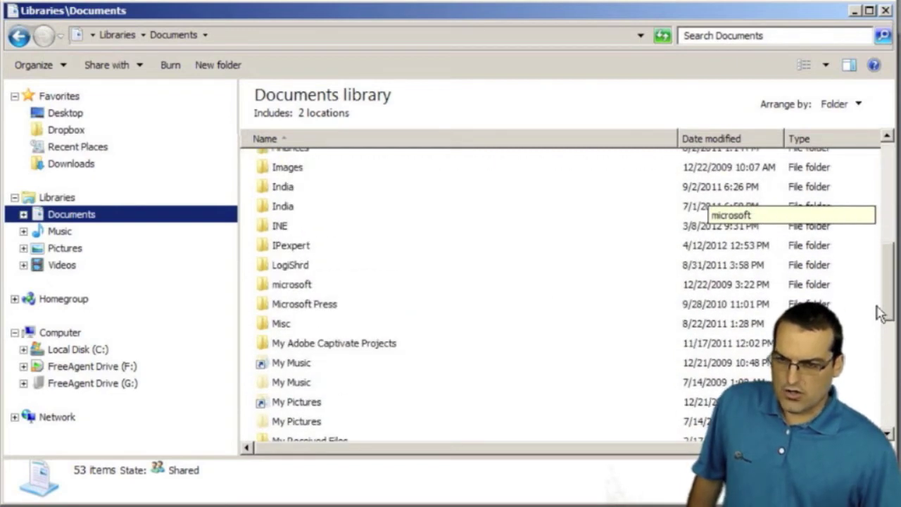
pyautogui.scroll(2, 879, 313)
pyautogui.scroll(-7, 879, 285)
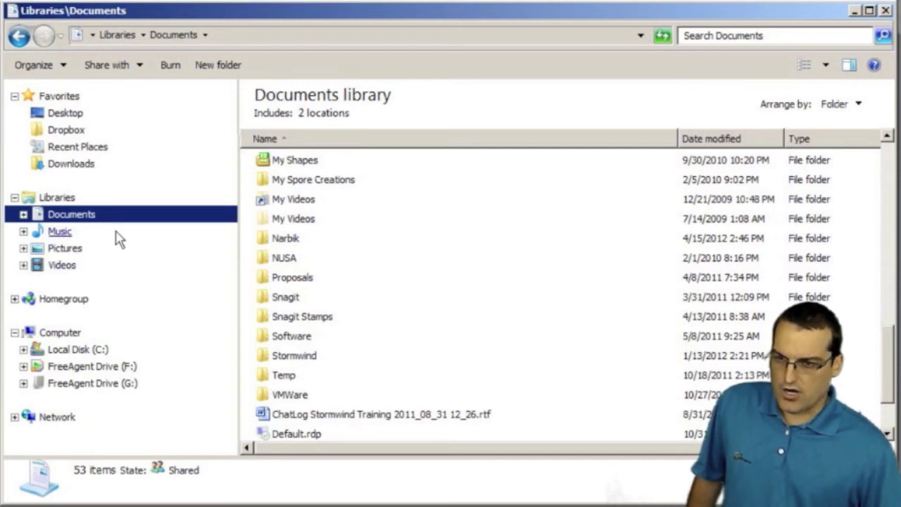
pyautogui.click(101, 349)
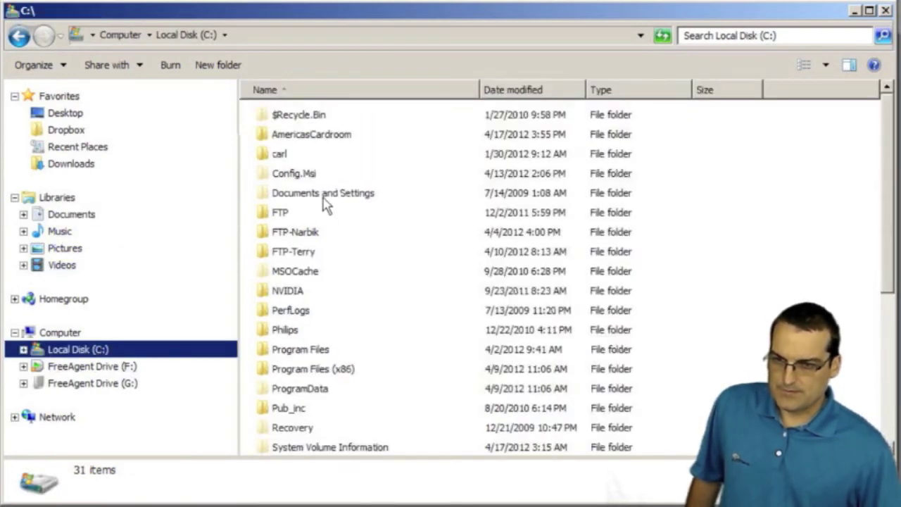
pyautogui.scroll(-3, 445, 327)
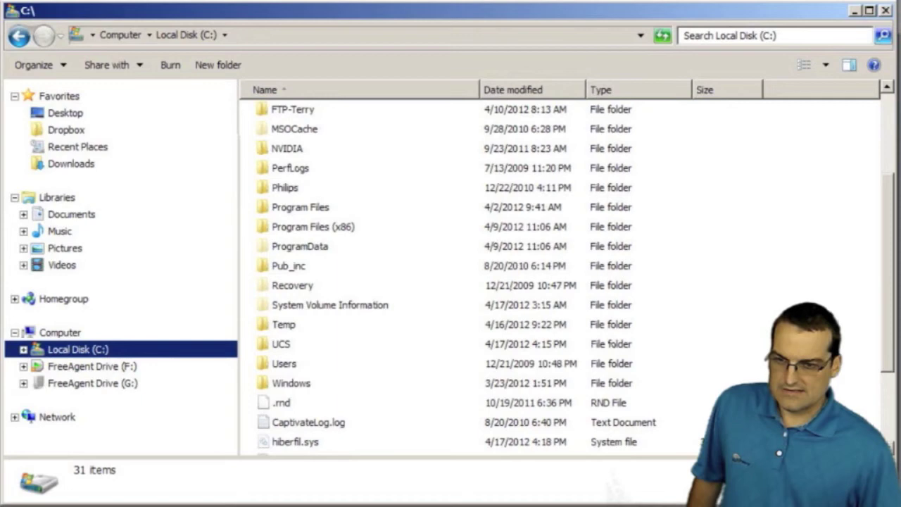
pyautogui.doubleClick(285, 292)
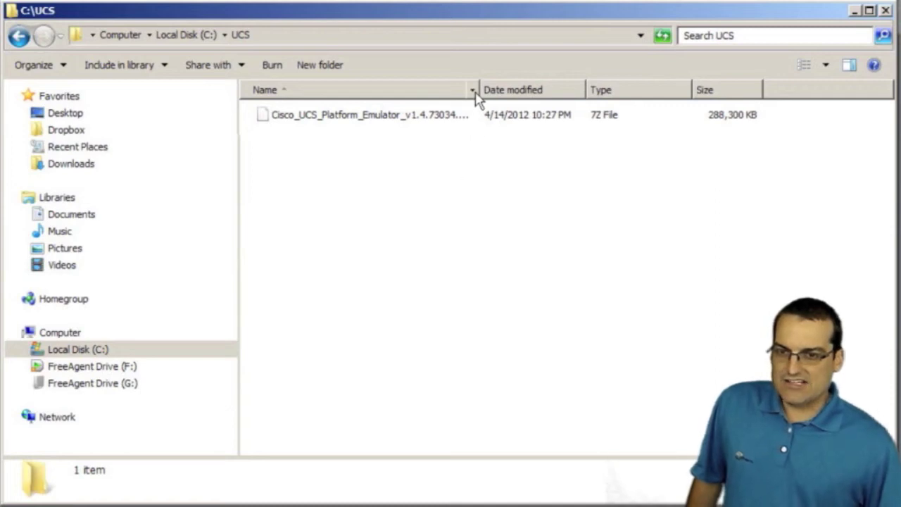
pyautogui.moveTo(481, 90); pyautogui.dragTo(584, 89)
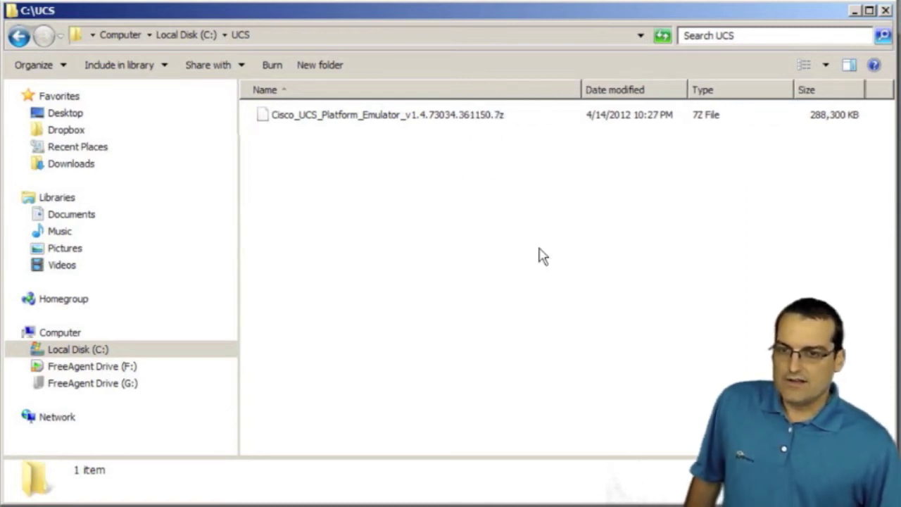
# Step: Extract Cisco_UCS_Platform_Emulator_v1.4.73034.361150.7z with 7-Zip into a UCSPE folder
pyautogui.click(370, 121)
pyautogui.rightClick(367, 119)
pyautogui.moveTo(358, 143)
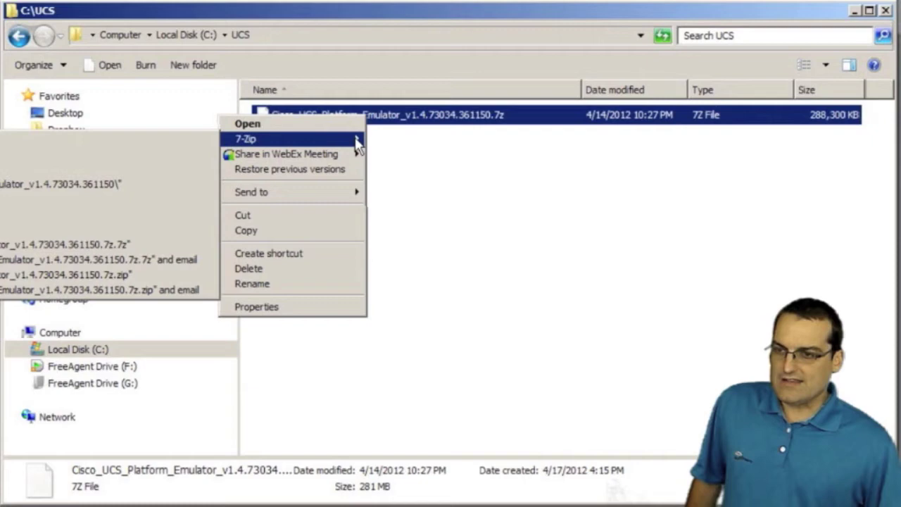
pyautogui.click(172, 172)
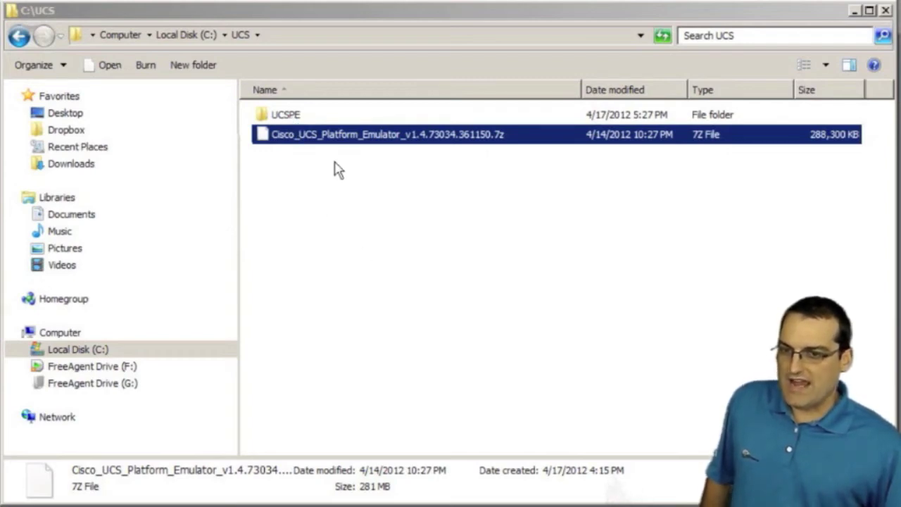
pyautogui.rightClick(339, 140)
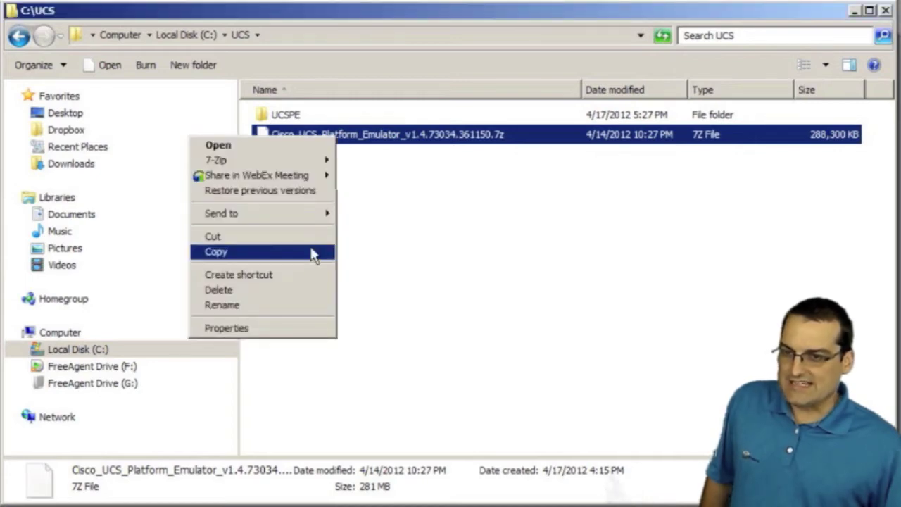
# Step: Delete the emulator .7z archive, then launch UCSPE.vmx from the C:\UCS\UCSPE folder
pyautogui.press('Escape')
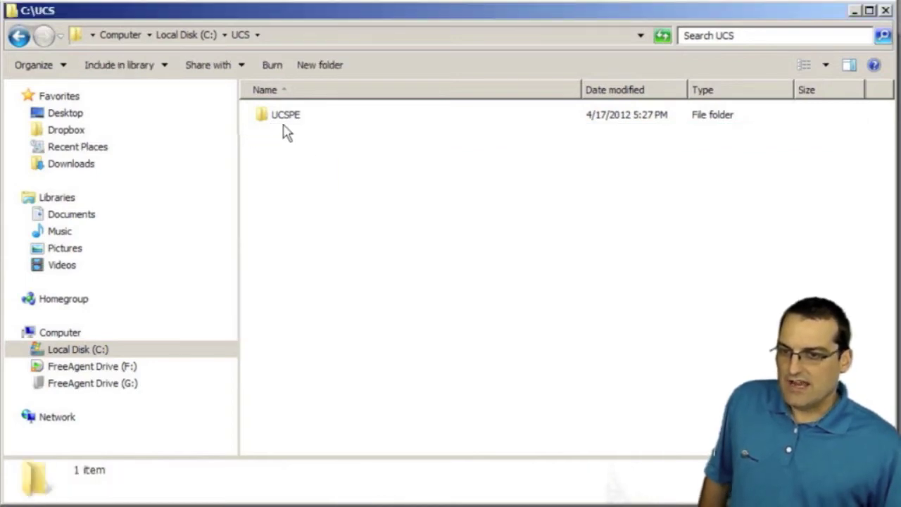
pyautogui.doubleClick(283, 121)
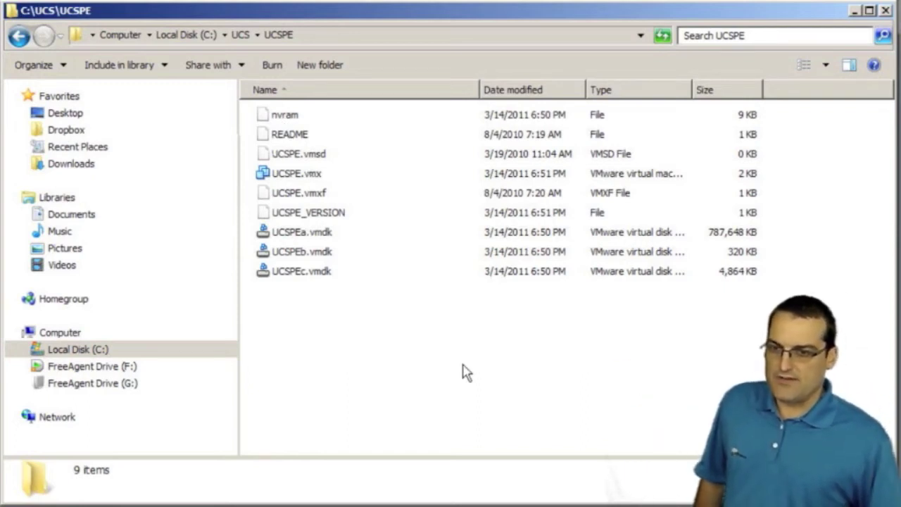
pyautogui.click(285, 178)
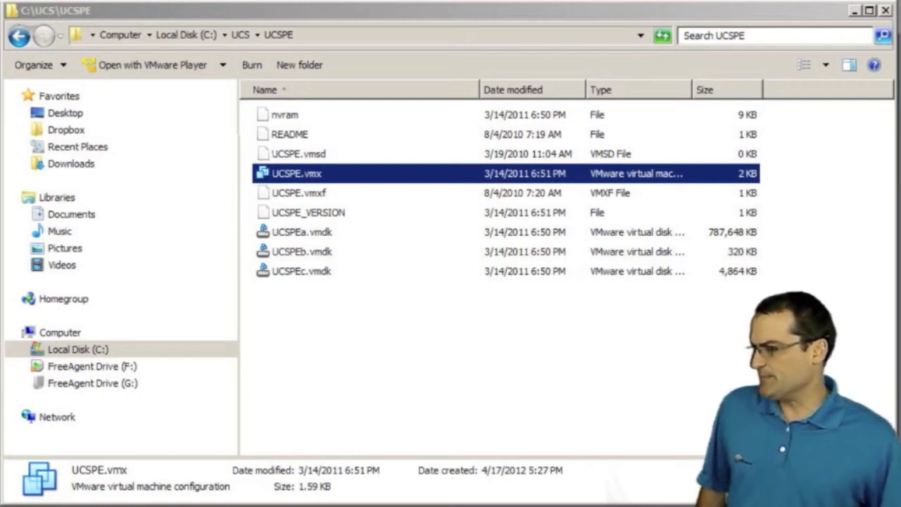
pyautogui.doubleClick(290, 176)
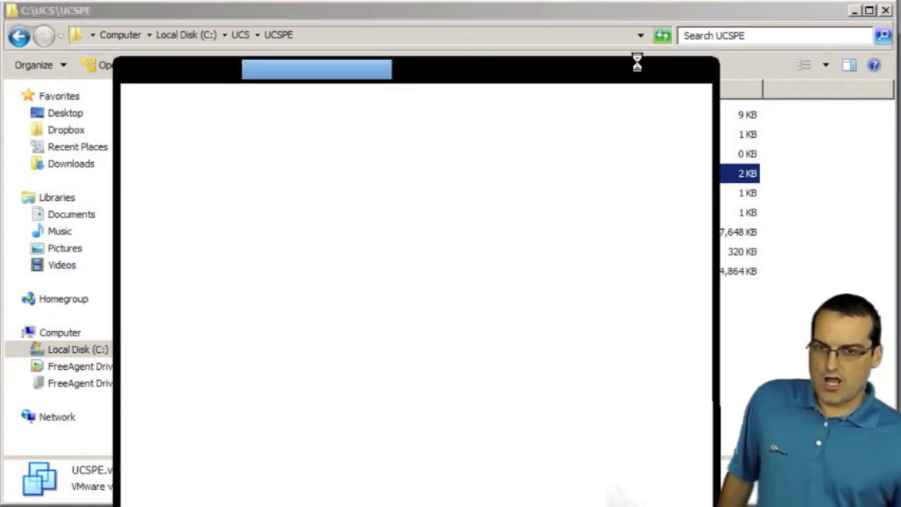
# Step: Drag the booting Cisco UCS Platform Emulator's Player window up toward the top of the screen
pyautogui.moveTo(629, 70); pyautogui.dragTo(629, 21)
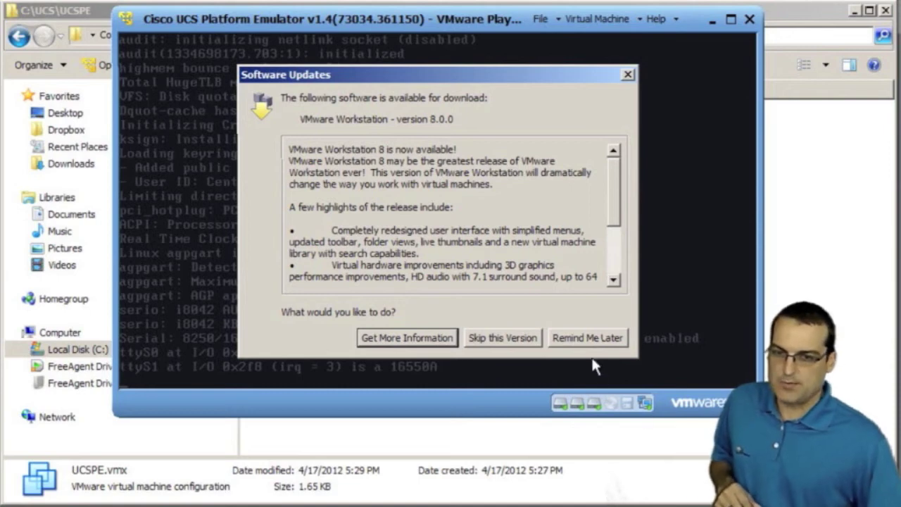
# Step: Defer the VMware Workstation 8.0.0 upgrade and the VMware Tools for Linux install with Remind Me Later
pyautogui.click(588, 338)
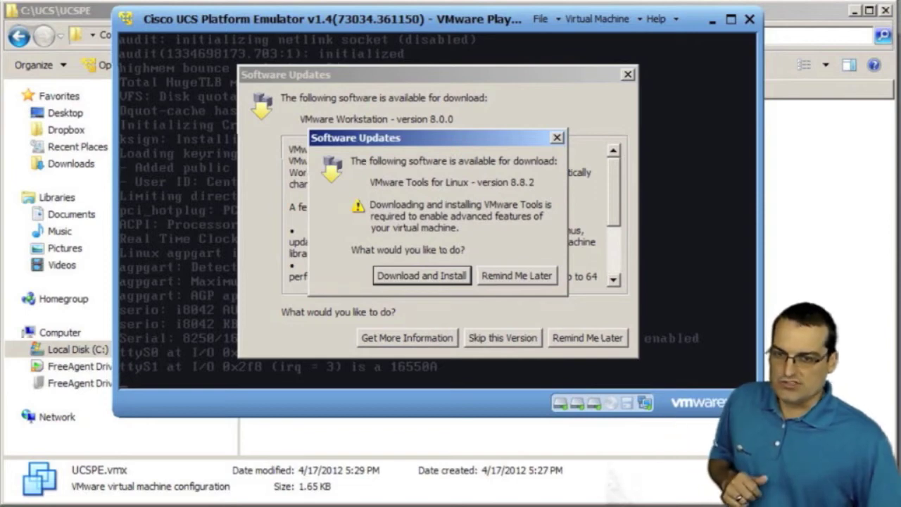
pyautogui.click(504, 280)
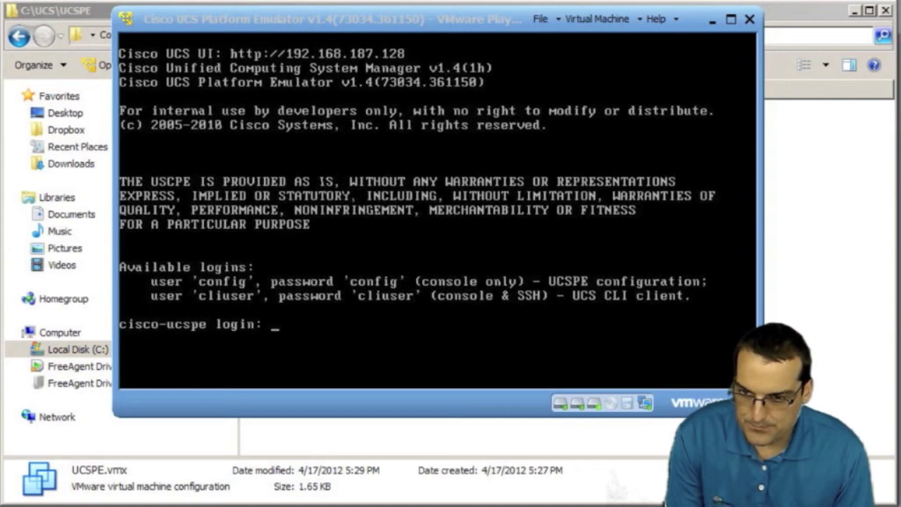
# Step: Capture keyboard input into the UCSPE console once it reaches its login prompt
pyautogui.click(347, 338)
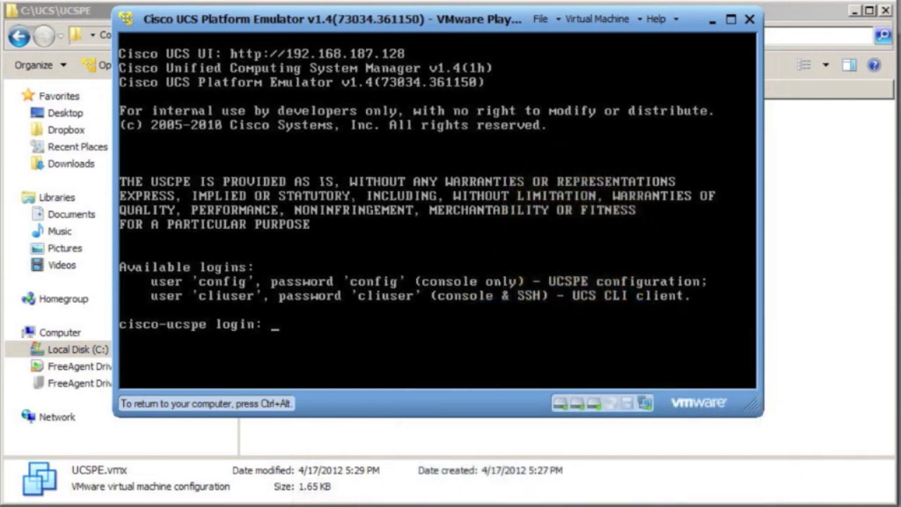
pyautogui.write('cliuser')
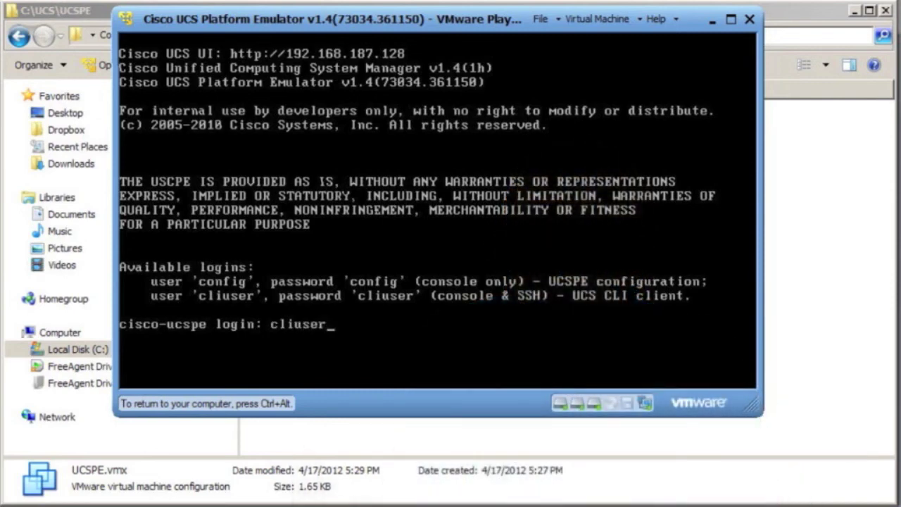
pyautogui.press('Return')
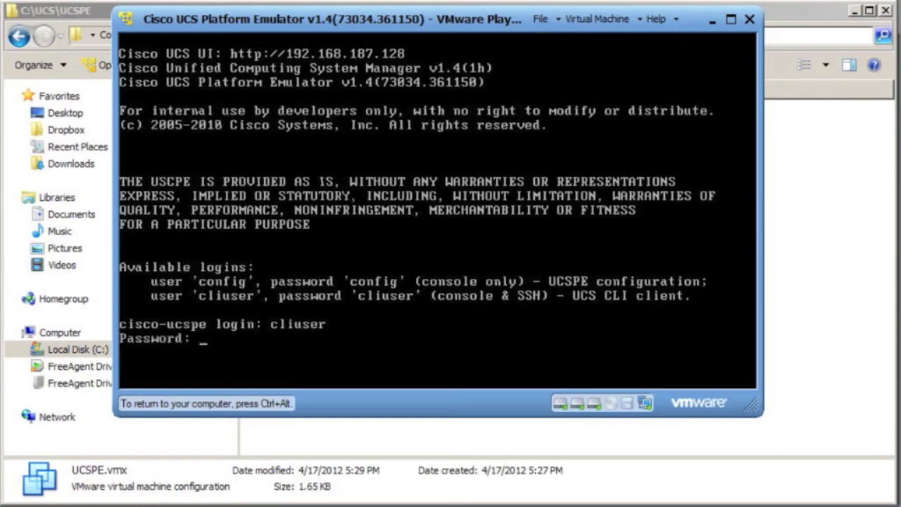
pyautogui.write('cliuser')
pyautogui.press('Return')
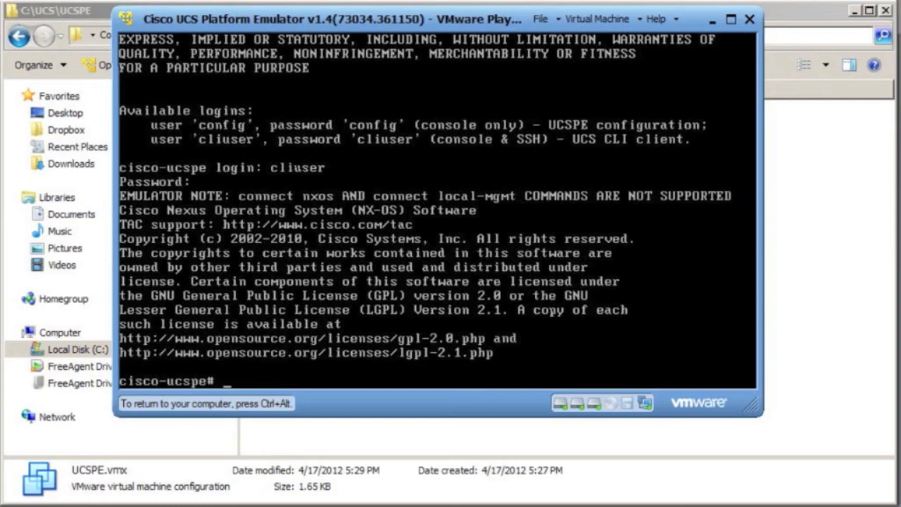
pyautogui.write('exit')
pyautogui.press('Return')
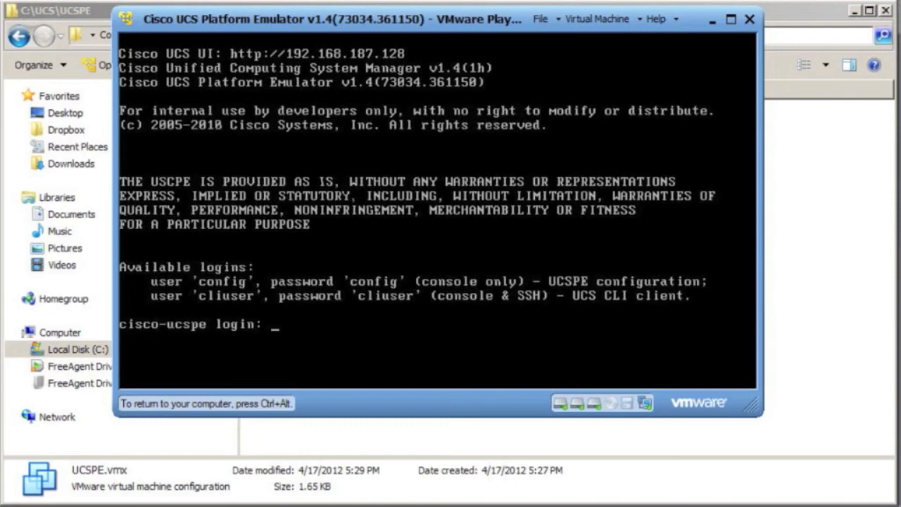
# Step: Log in to the emulator console as config with its password to reach the configuration menu
pyautogui.write('config')
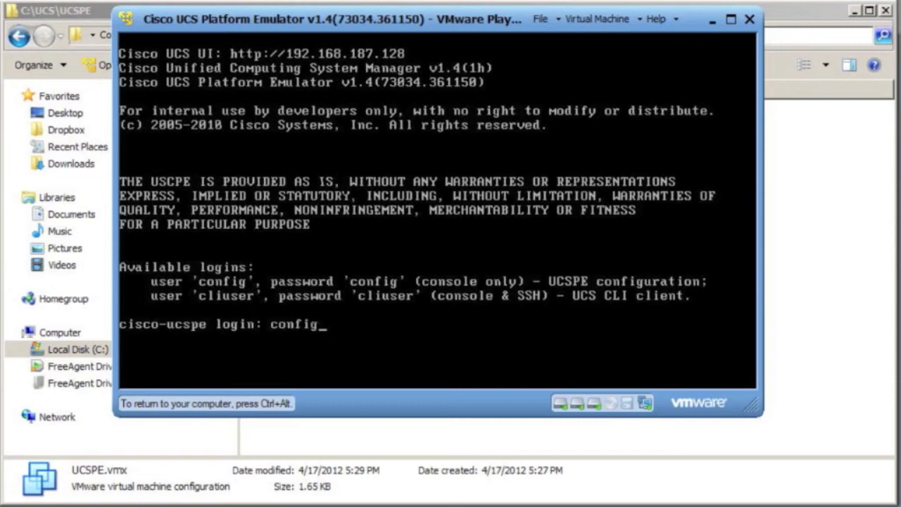
pyautogui.press('Return')
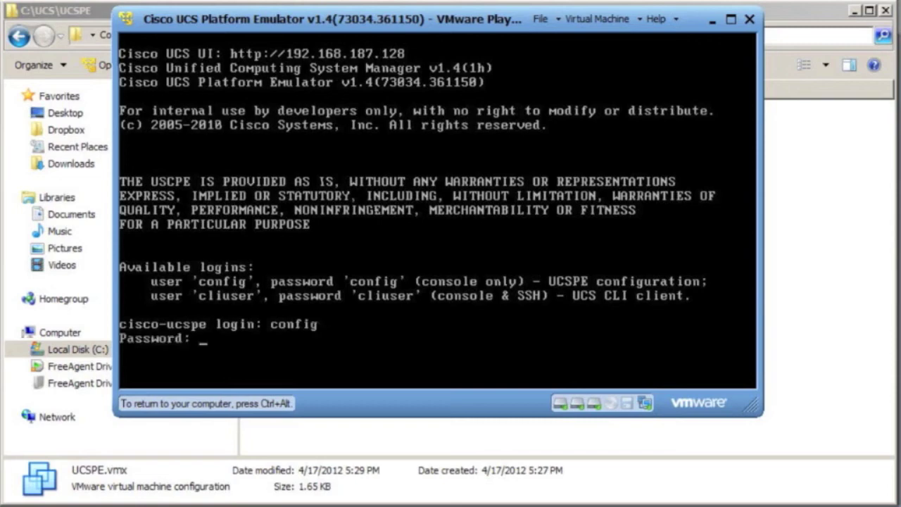
pyautogui.press('Return')
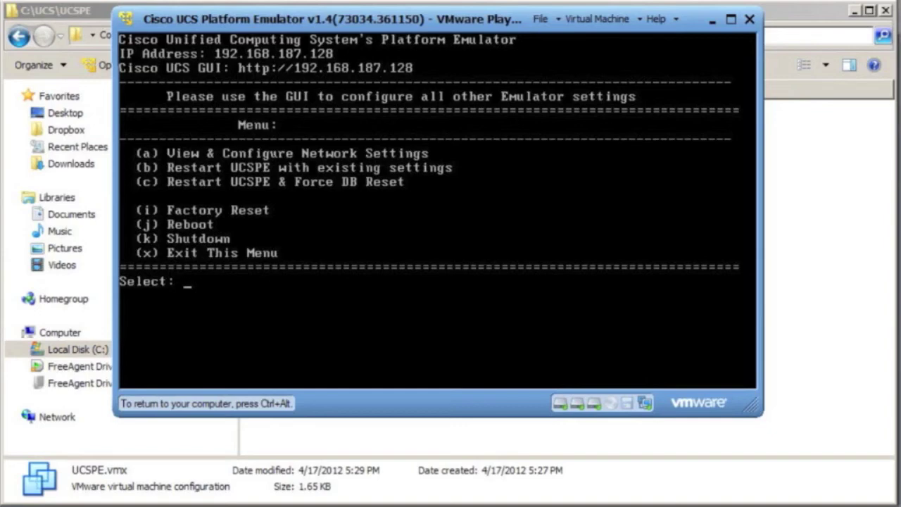
# Step: Release console input to the host with Ctrl+Alt and recapture it into the VM twice
pyautogui.hotkey('ctrl', 'alt')
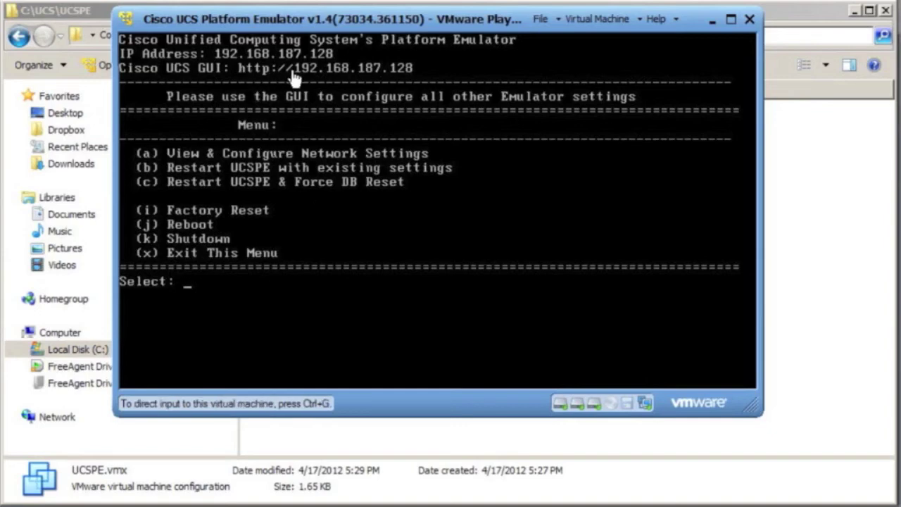
pyautogui.click(417, 73)
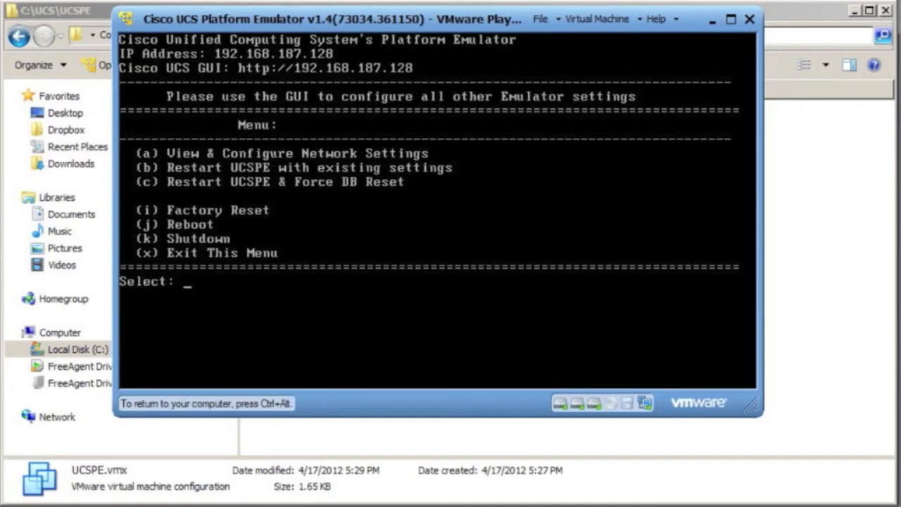
pyautogui.hotkey('ctrl', 'alt')
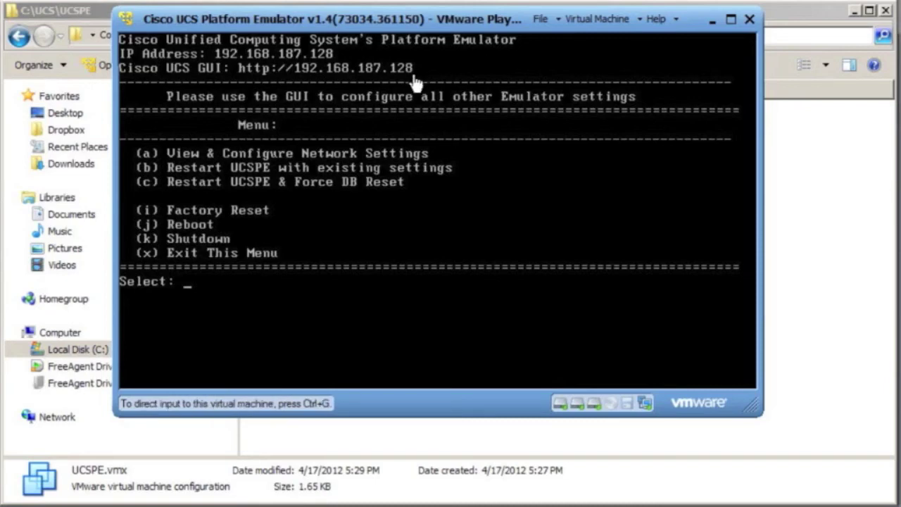
pyautogui.click(415, 83)
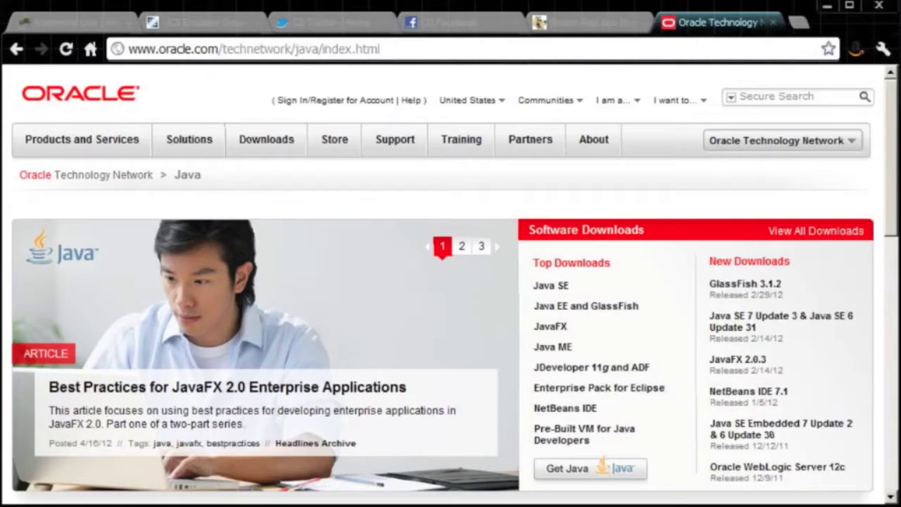
# Step: After checking the emulator console, enter and load 192.168.127.198 in Chrome's address bar
pyautogui.moveTo(139, 138)
pyautogui.hotkey('alt', 'Tab')
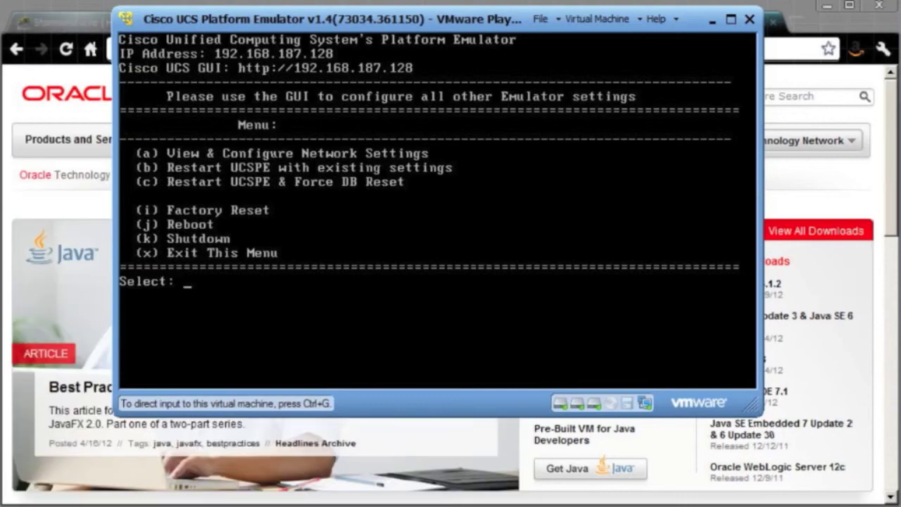
pyautogui.hotkey('alt', 'Tab')
pyautogui.click(159, 51)
pyautogui.write('192.168')
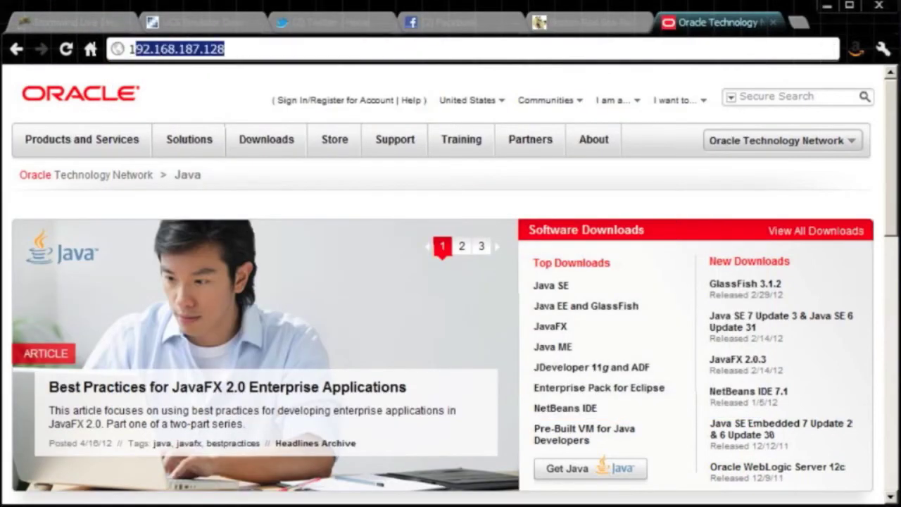
pyautogui.write('.127')
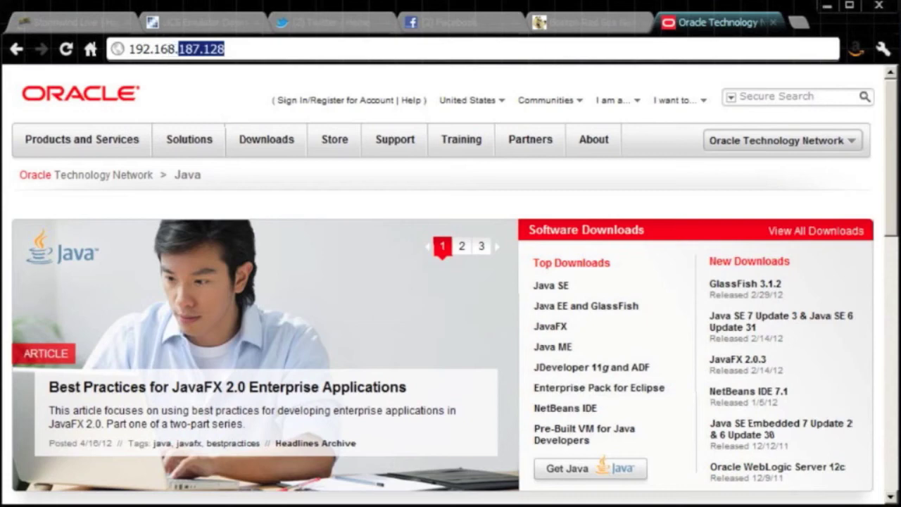
pyautogui.write('.198')
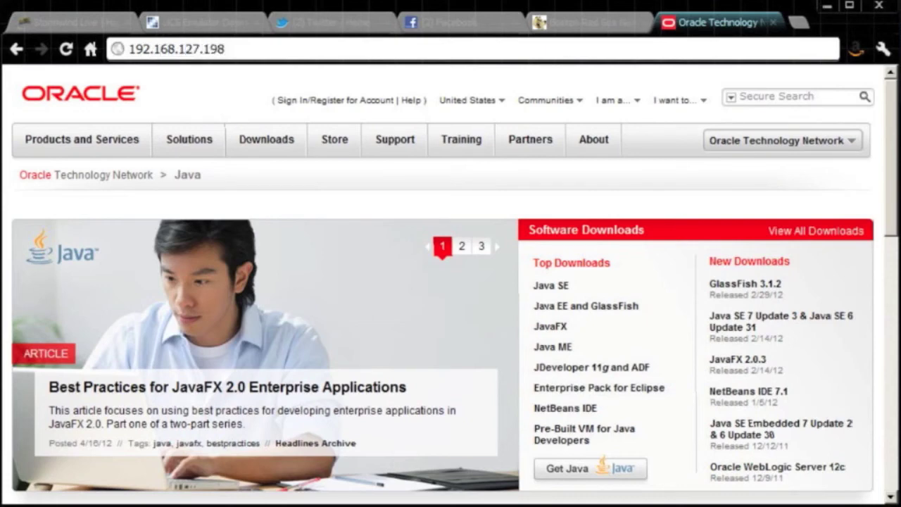
pyautogui.press('Return')
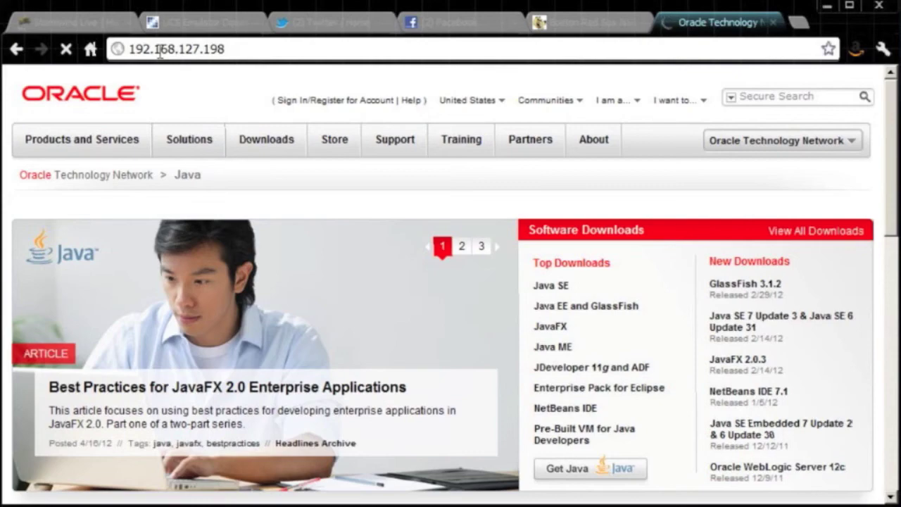
# Step: Correct the address to 192.168.187.128 using the emulator console's shown IP, and load it
pyautogui.hotkey('alt', 'Tab')
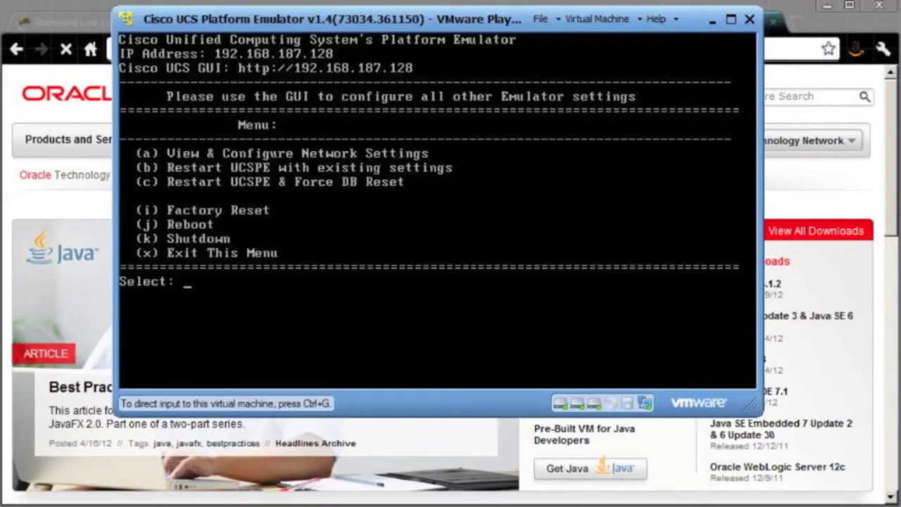
pyautogui.moveTo(416, 19); pyautogui.dragTo(488, 86)
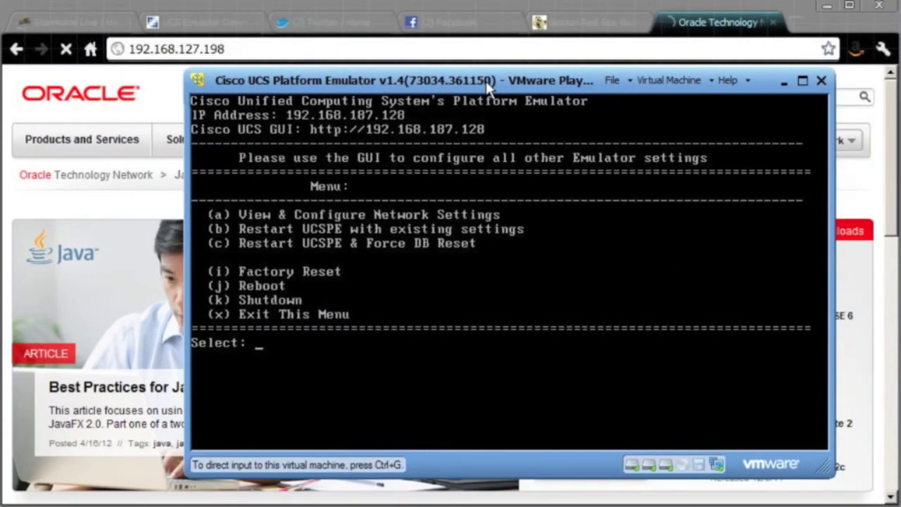
pyautogui.click(225, 48)
pyautogui.click(181, 48)
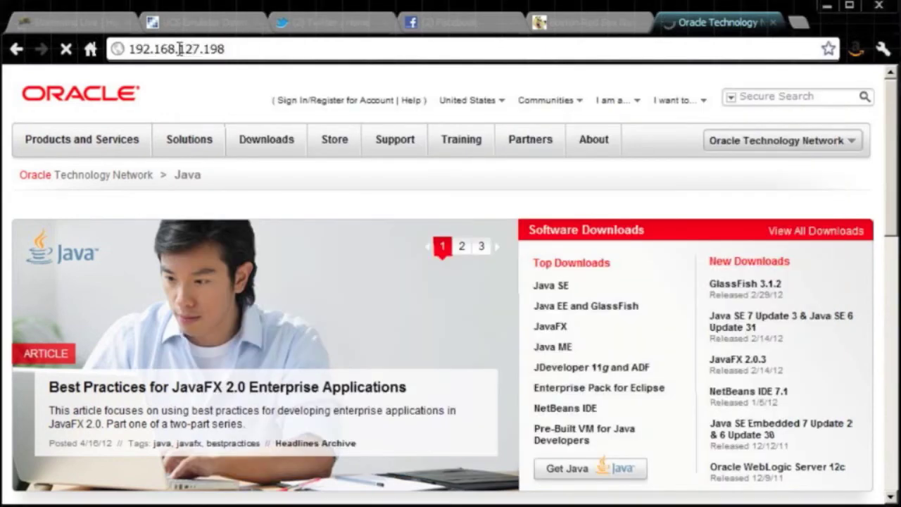
pyautogui.moveTo(179, 49); pyautogui.dragTo(256, 53)
pyautogui.write('187.128')
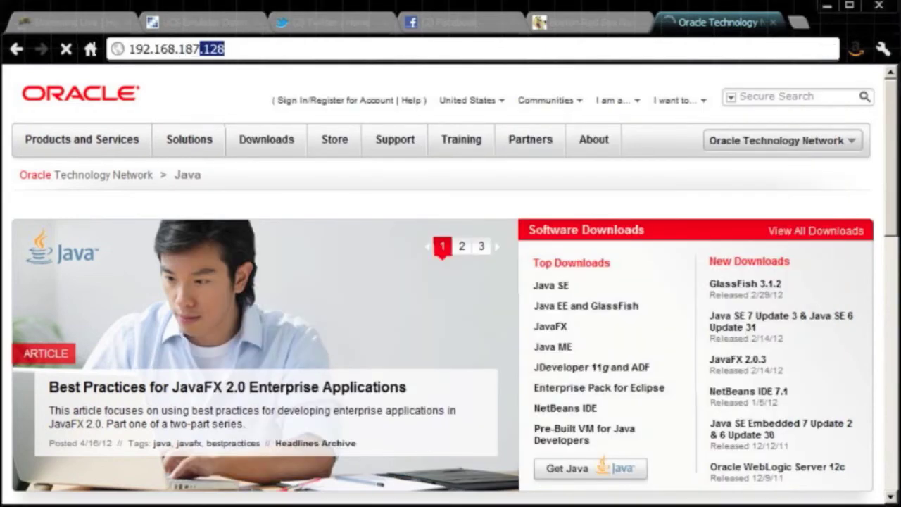
pyautogui.press('Return')
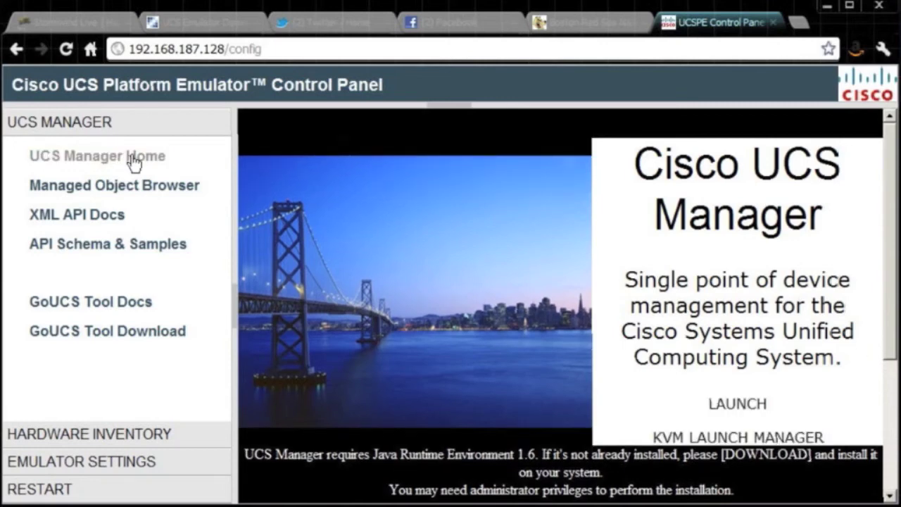
# Step: Open the XML API Docs class list under UCS MANAGER and expand HARDWARE INVENTORY
pyautogui.click(125, 191)
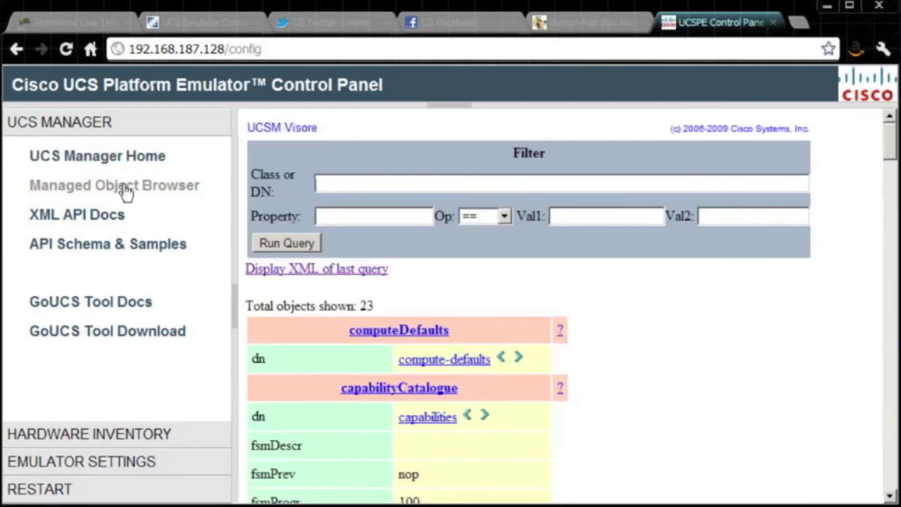
pyautogui.click(95, 225)
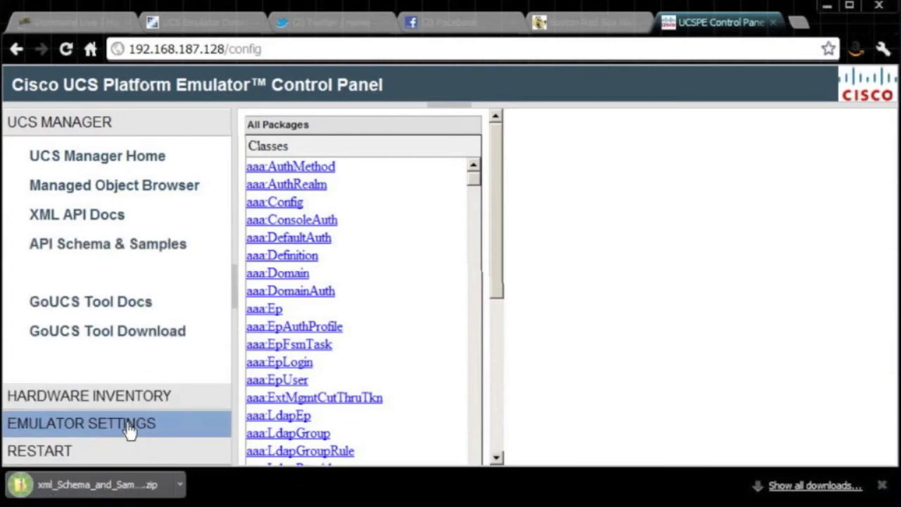
pyautogui.click(130, 398)
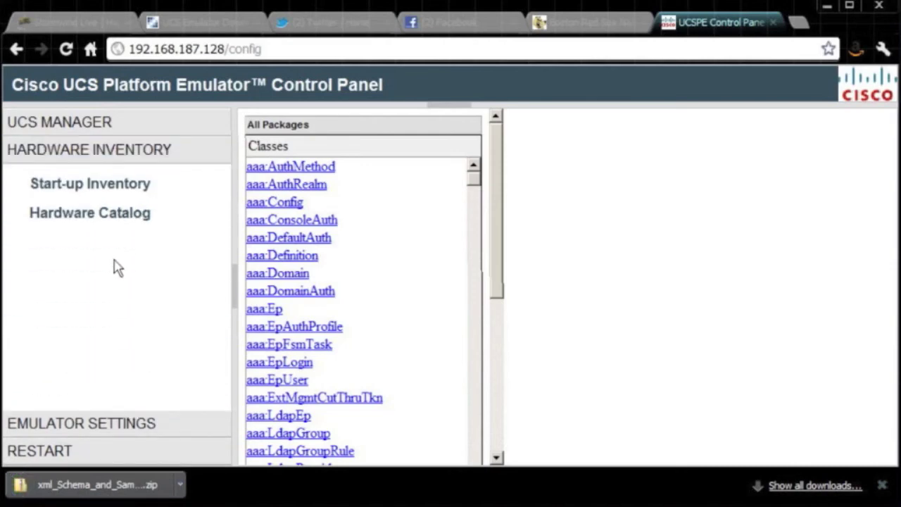
# Step: Open Start-up Inventory and browse its CPU, DIMM, HDD, I/O Adapters, Fans and PSU tabs
pyautogui.click(102, 190)
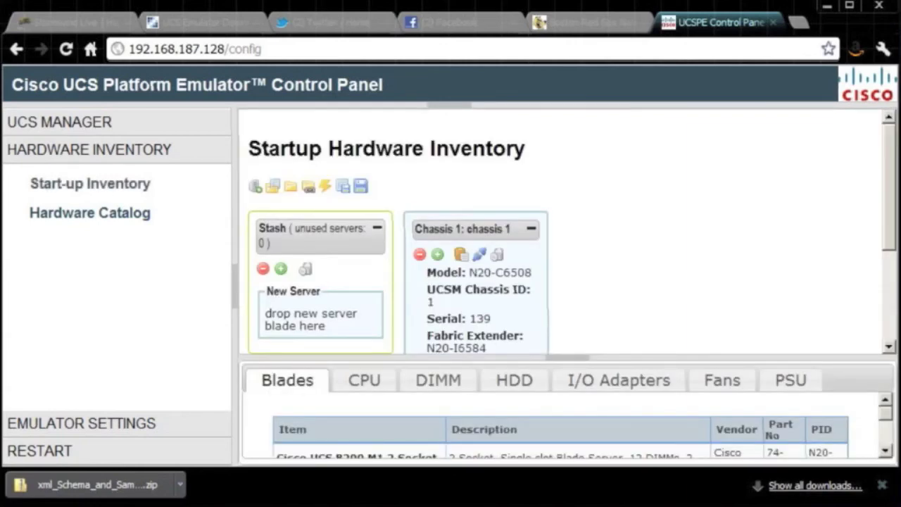
pyautogui.scroll(-2, 885, 221)
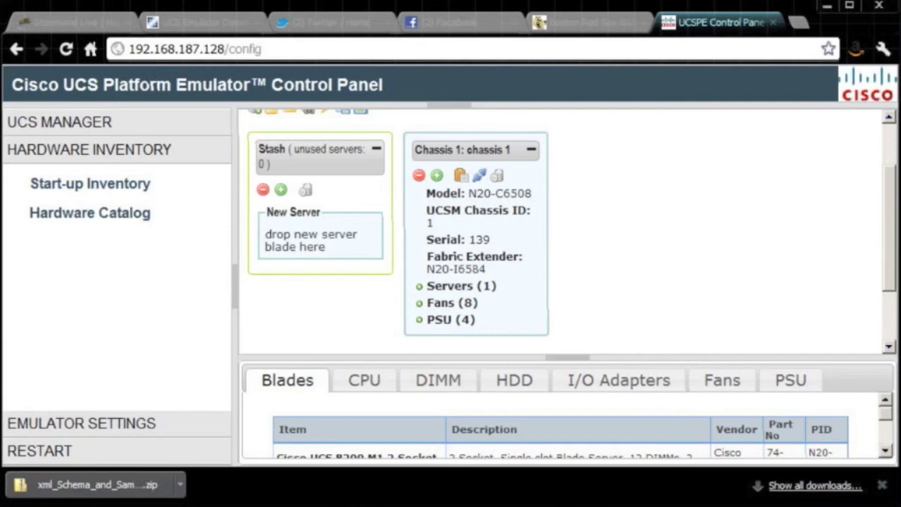
pyautogui.scroll(-1, 887, 223)
pyautogui.scroll(-5, 879, 415)
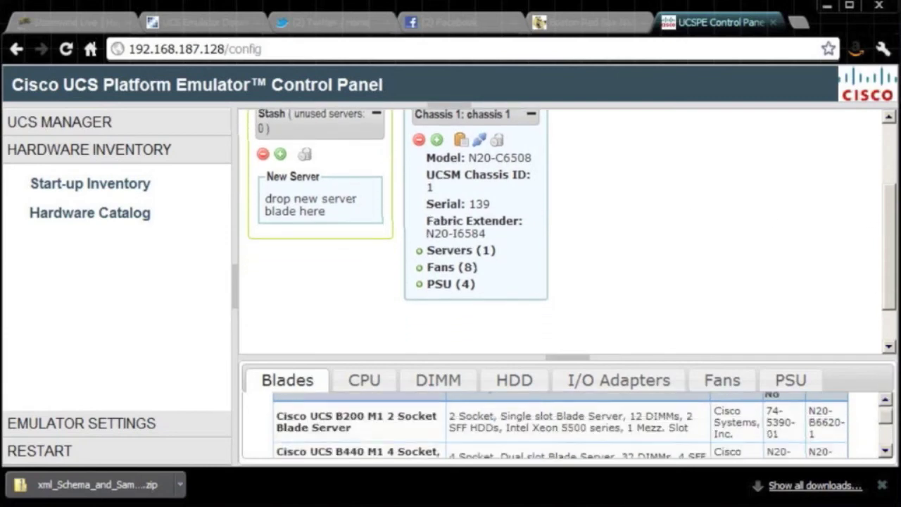
pyautogui.scroll(5, 879, 416)
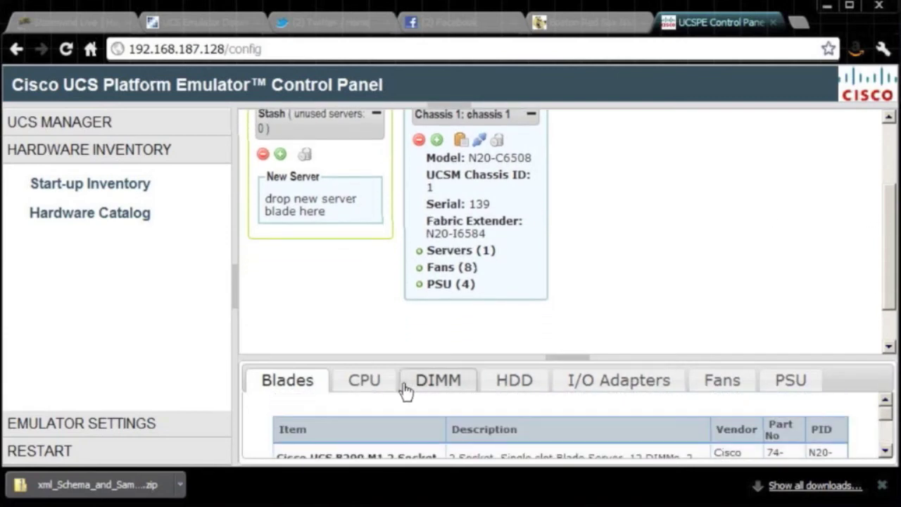
pyautogui.click(362, 382)
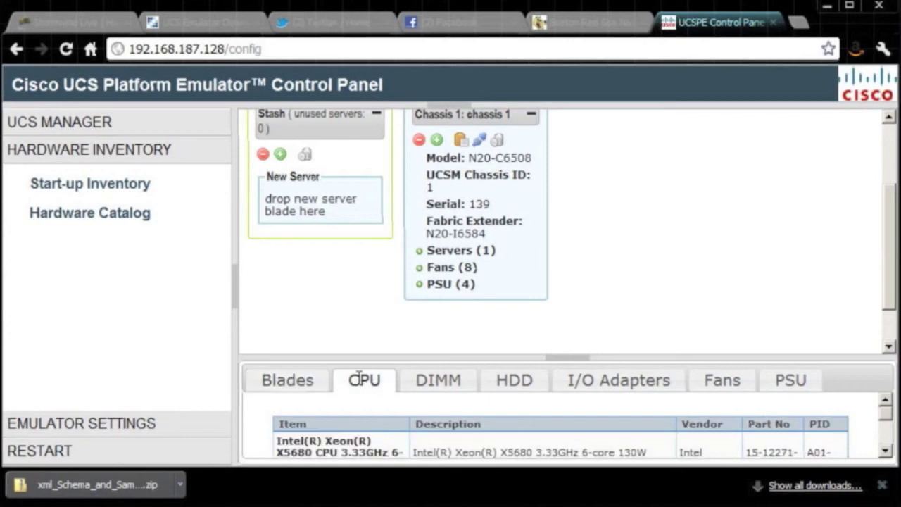
pyautogui.click(429, 391)
pyautogui.click(516, 389)
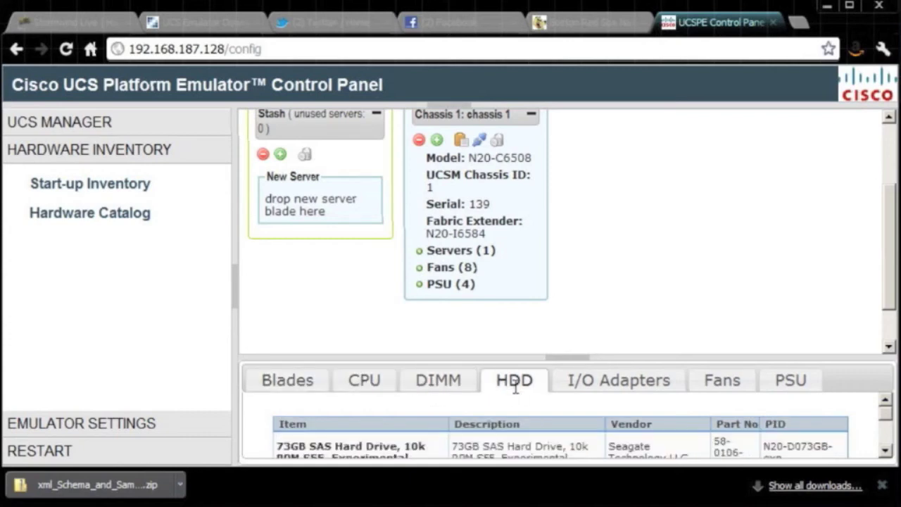
pyautogui.click(604, 383)
pyautogui.click(716, 392)
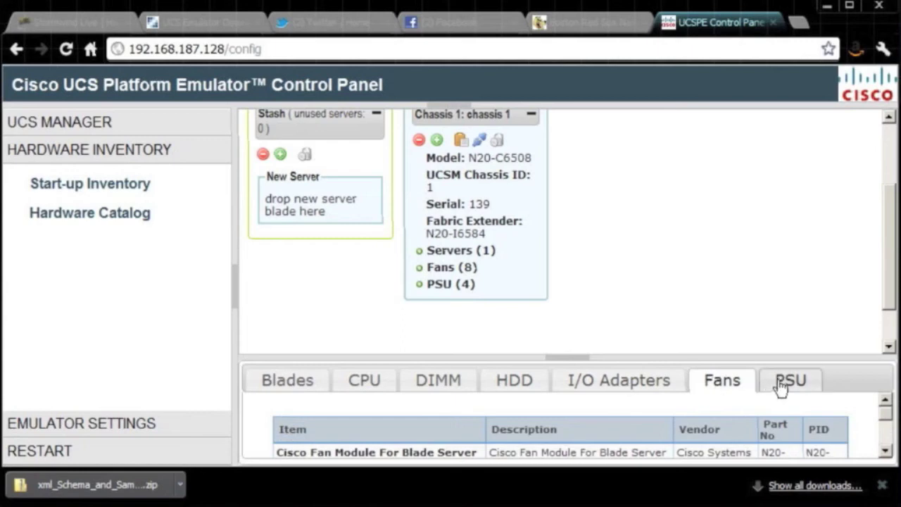
pyautogui.click(787, 380)
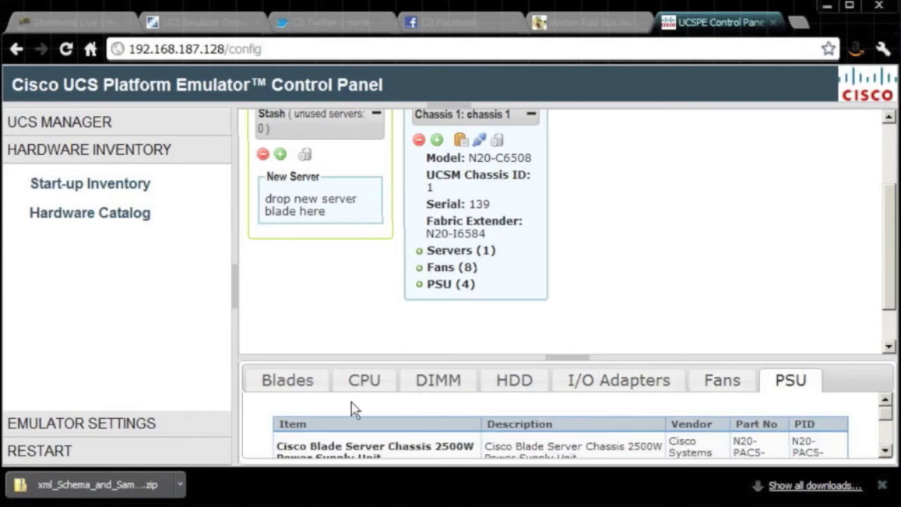
# Step: Drag a B440 M1 blade into New Server, then open Hardware Catalog with EMULATOR SETTINGS expanded
pyautogui.click(288, 384)
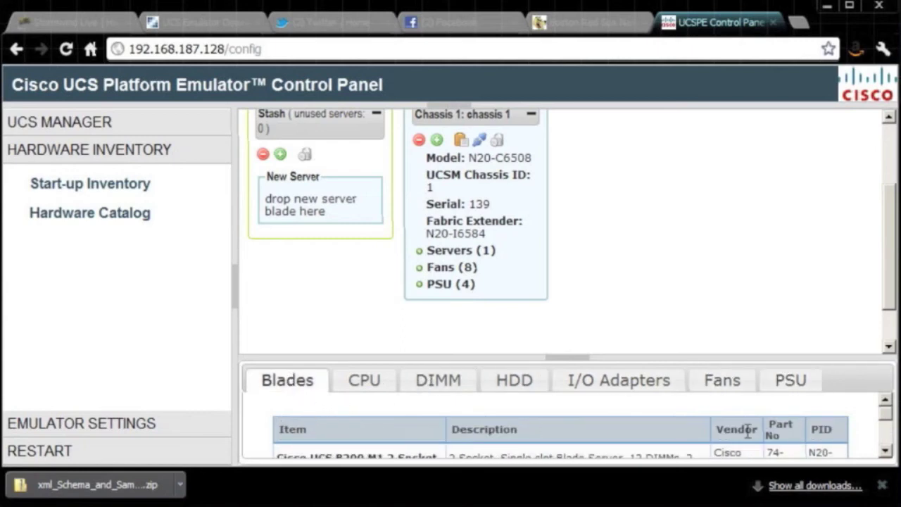
pyautogui.scroll(-4, 638, 424)
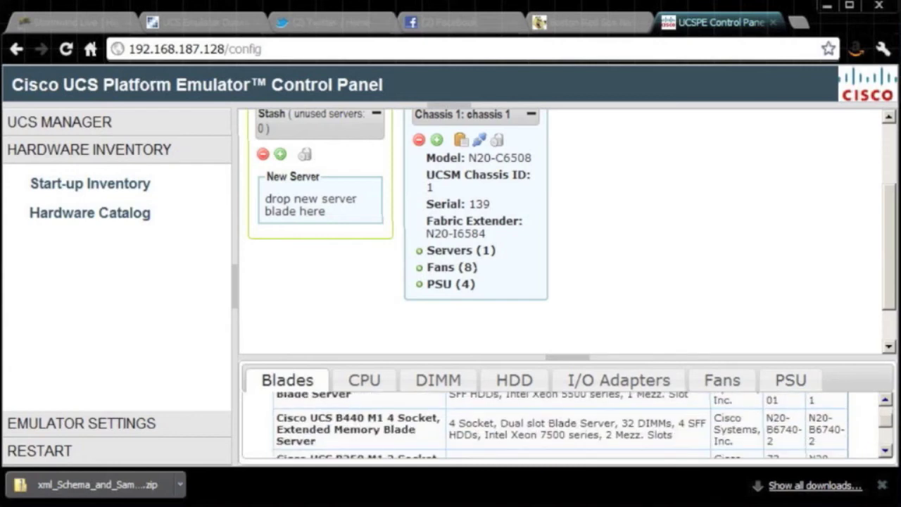
pyautogui.moveTo(379, 424); pyautogui.dragTo(409, 452)
pyautogui.scroll(2, 873, 310)
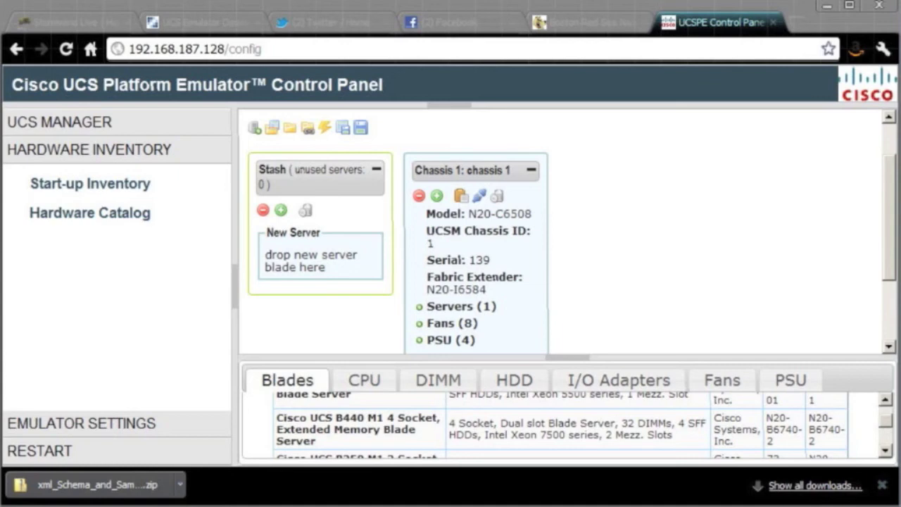
pyautogui.click(86, 219)
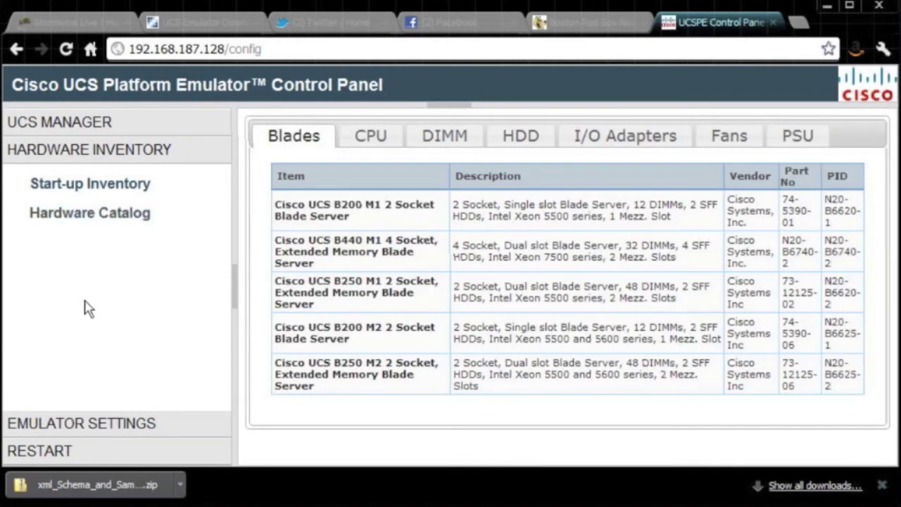
pyautogui.click(101, 423)
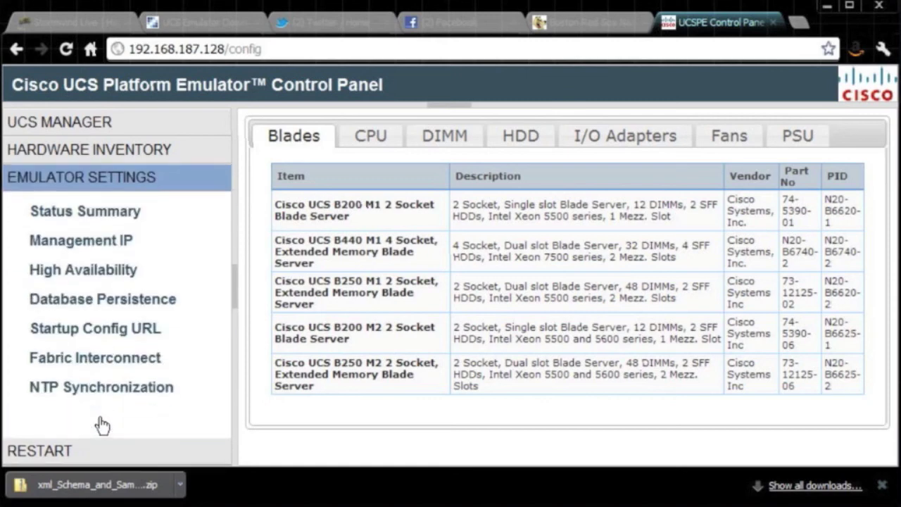
# Step: View Status Summary and Management IP, ending on Fabric Interconnect settings with 1 uplink
pyautogui.click(107, 223)
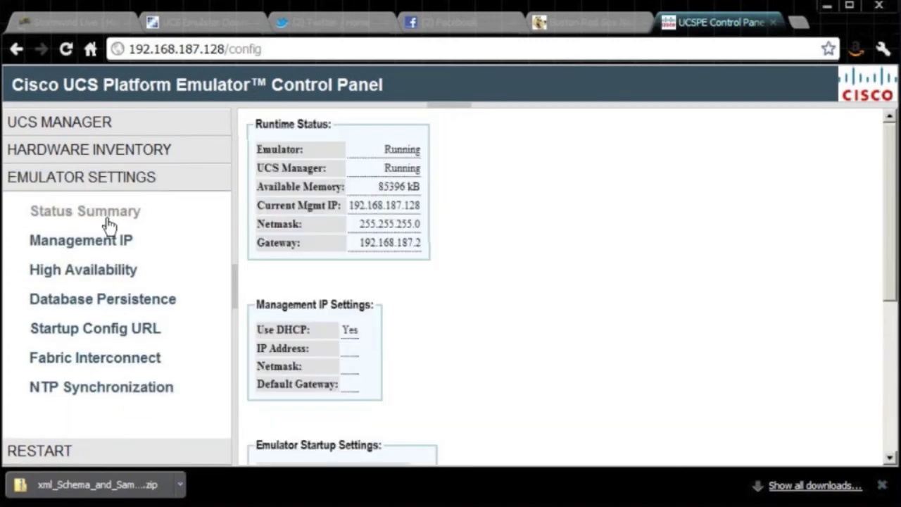
pyautogui.click(110, 247)
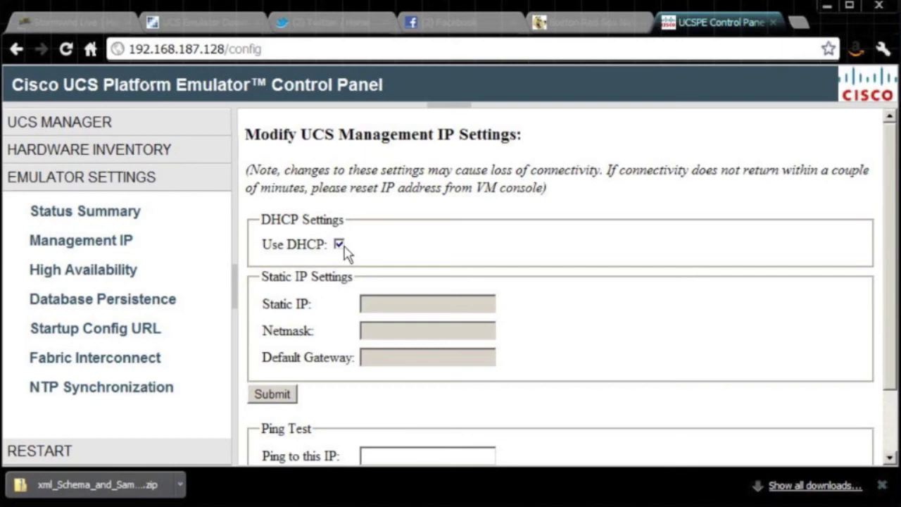
pyautogui.click(153, 369)
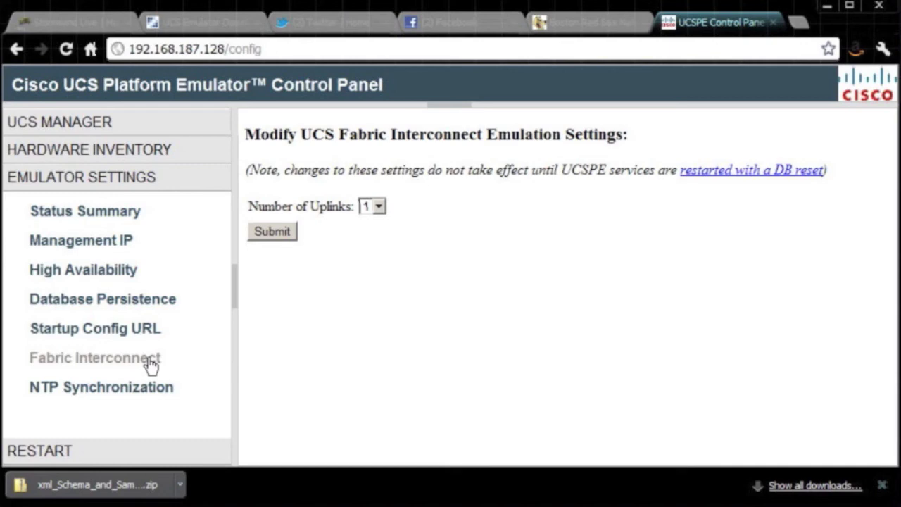
# Step: Launch UCS Manager from UCS Manager Home, keeping and opening the downloaded ucsm.jnlp file
pyautogui.click(98, 125)
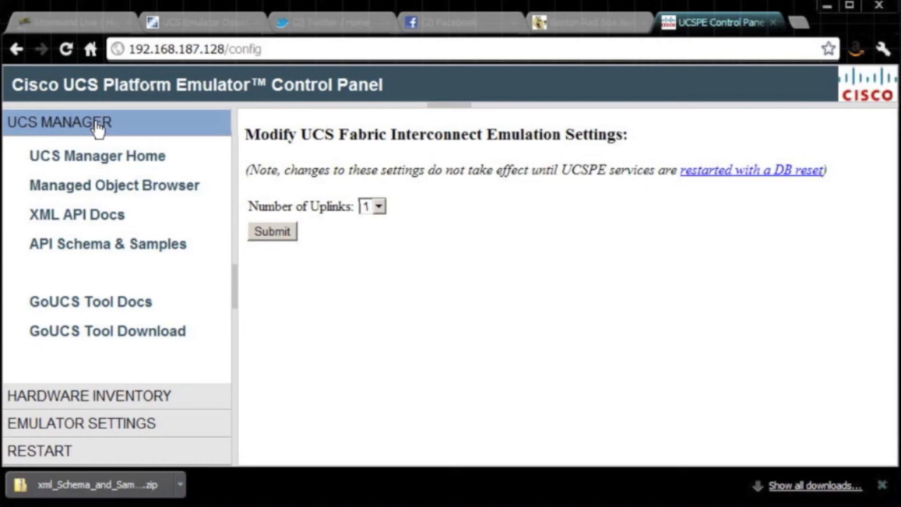
pyautogui.click(96, 156)
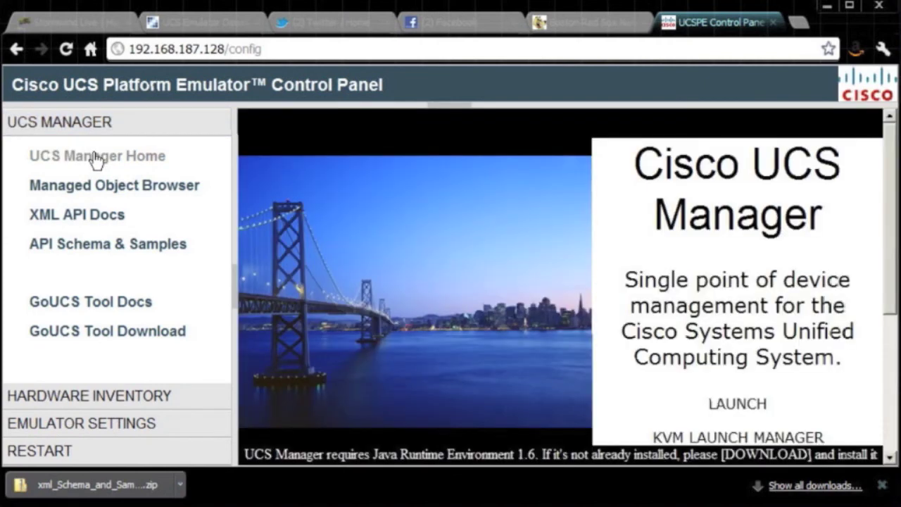
pyautogui.click(739, 405)
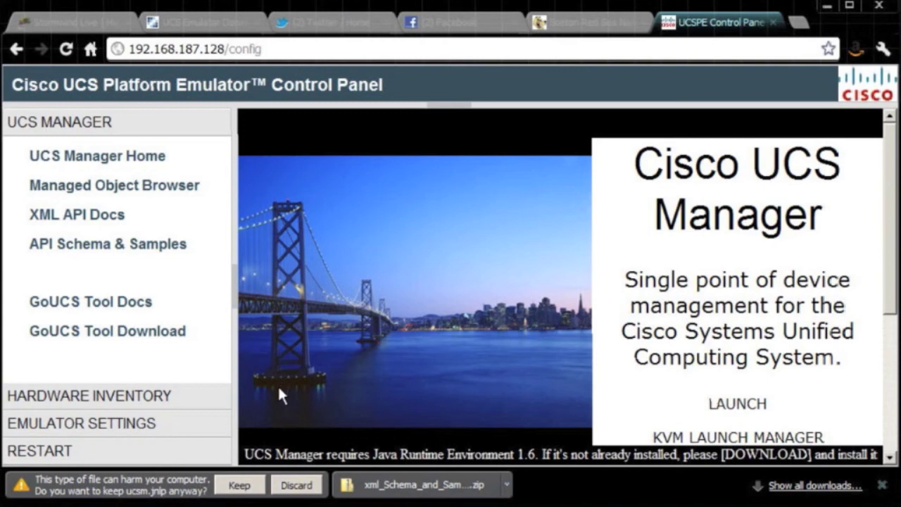
pyautogui.click(257, 487)
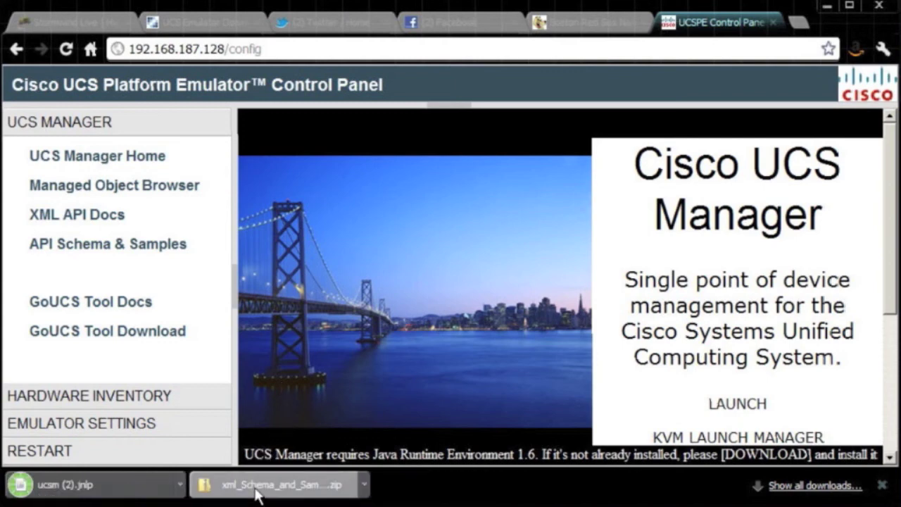
pyautogui.click(99, 487)
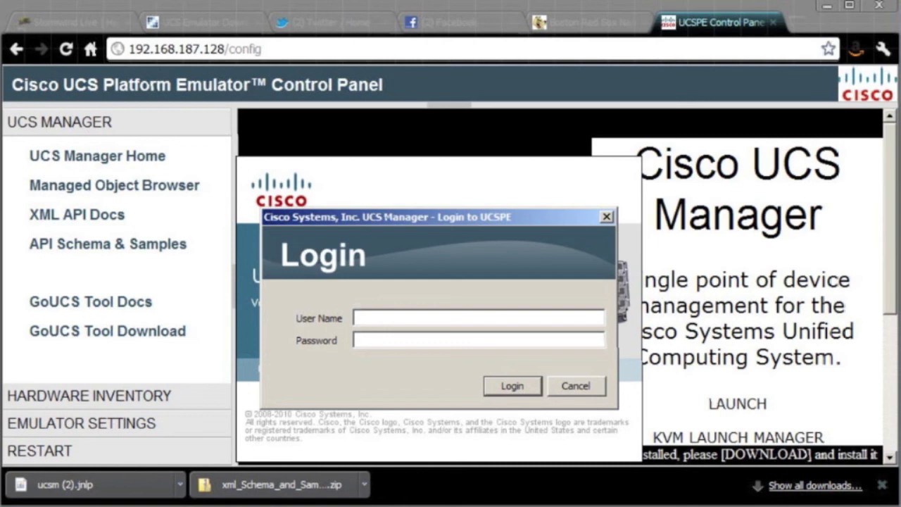
# Step: Sign in to the UCS emulator and load the Equipment view with its Global Policies tab
pyautogui.click(504, 387)
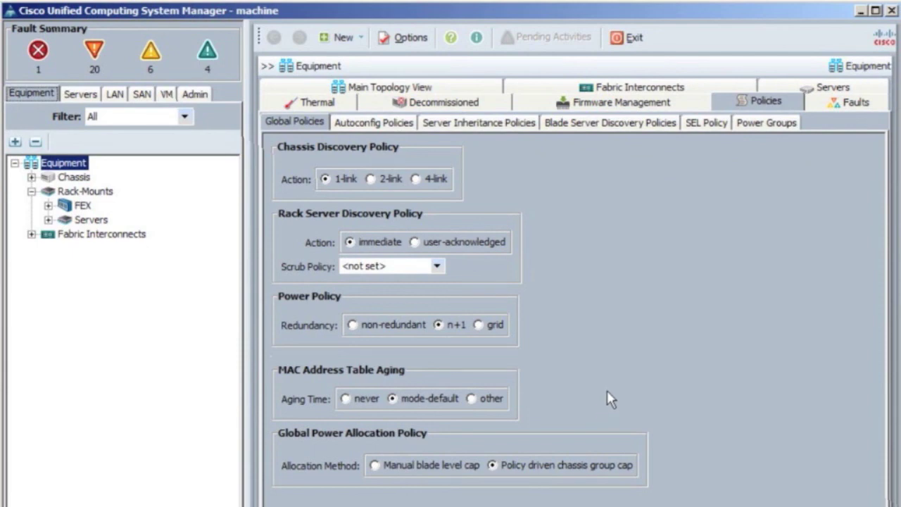
# Step: Expand Rack-Mounts > Server 3 > Disks and view the Slot 4, then Slot 2, disk properties
pyautogui.click(387, 88)
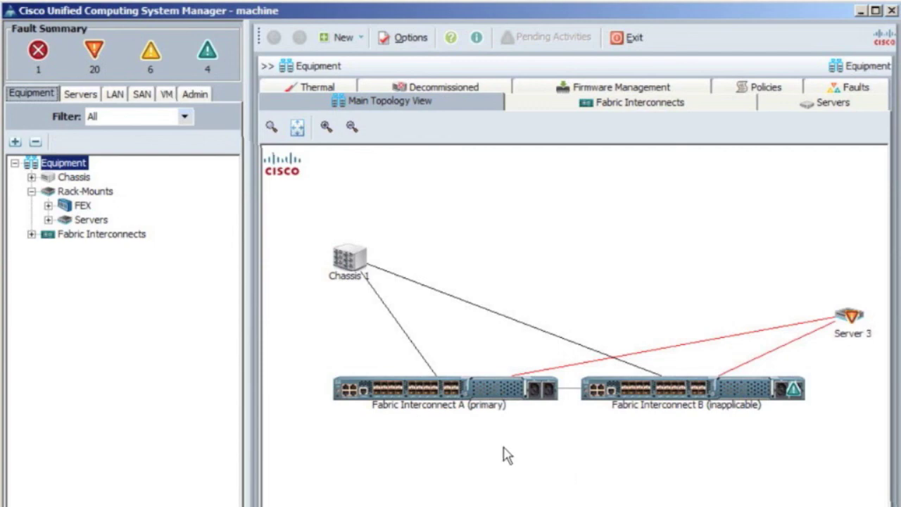
pyautogui.click(48, 219)
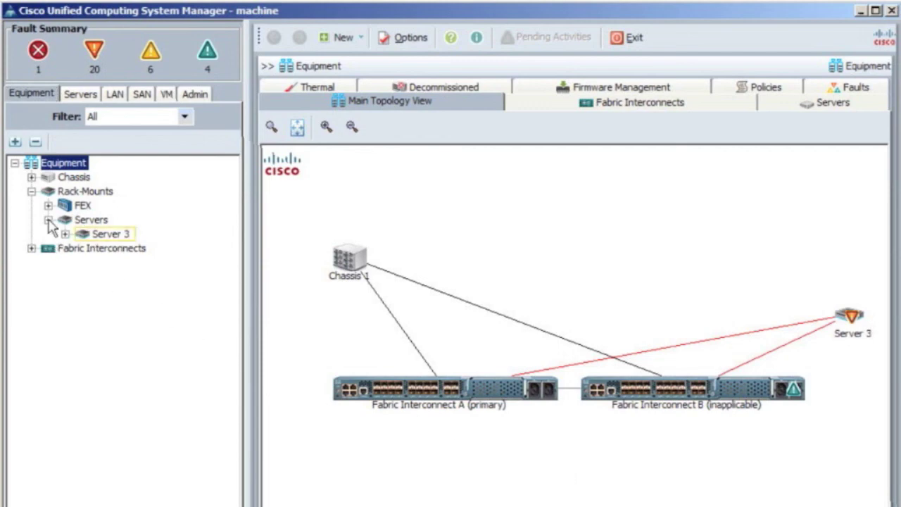
pyautogui.click(65, 234)
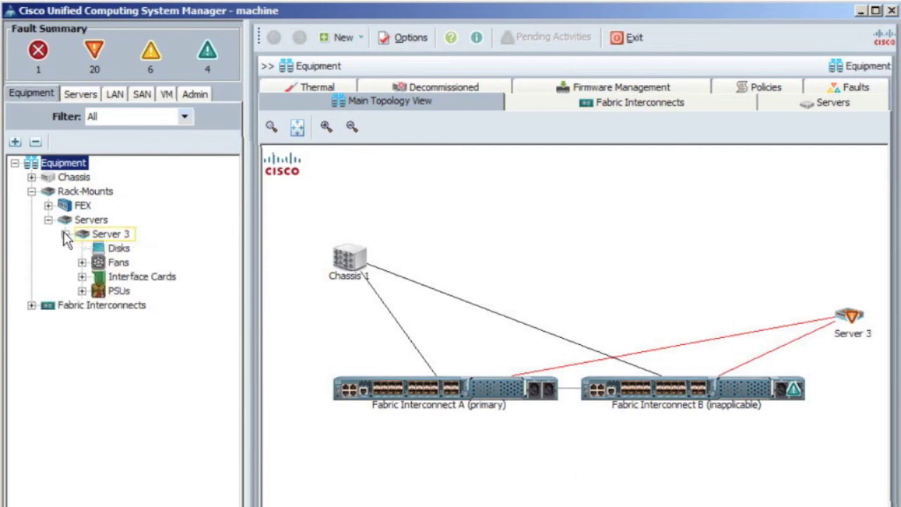
pyautogui.click(101, 255)
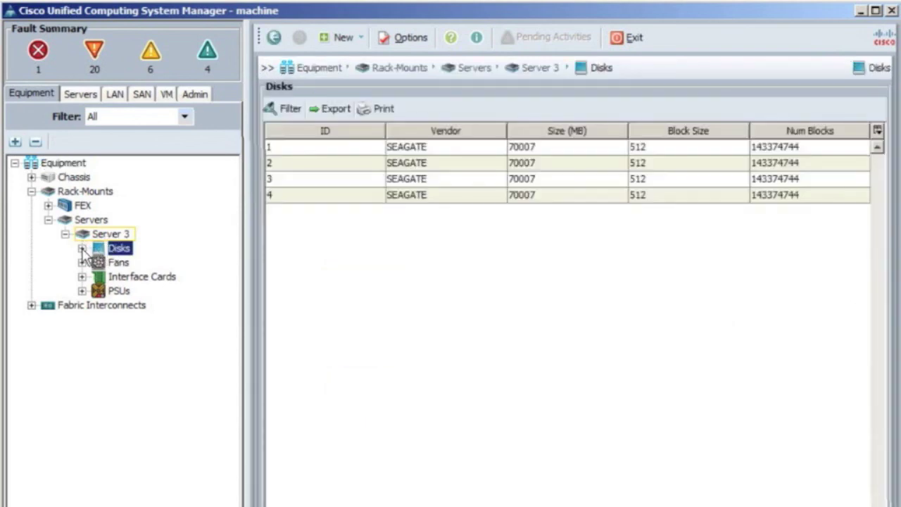
pyautogui.click(82, 248)
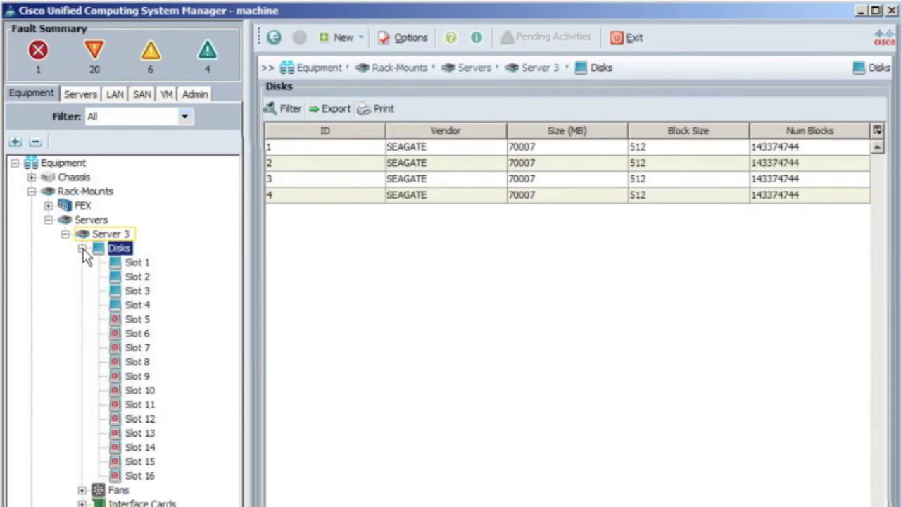
pyautogui.click(140, 307)
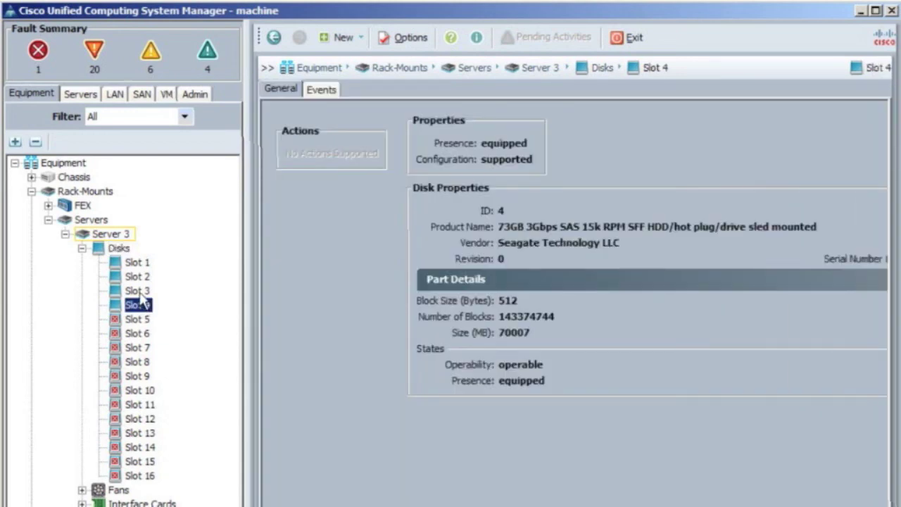
pyautogui.click(140, 279)
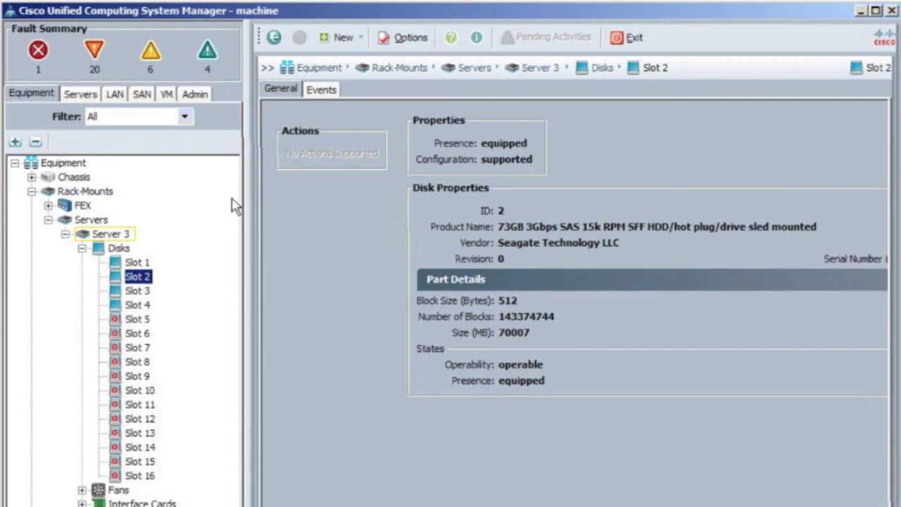
# Step: Exit UCS Manager, confirming the quit, and close the UCSPE Control Panel browser tab
pyautogui.click(616, 43)
pyautogui.click(415, 367)
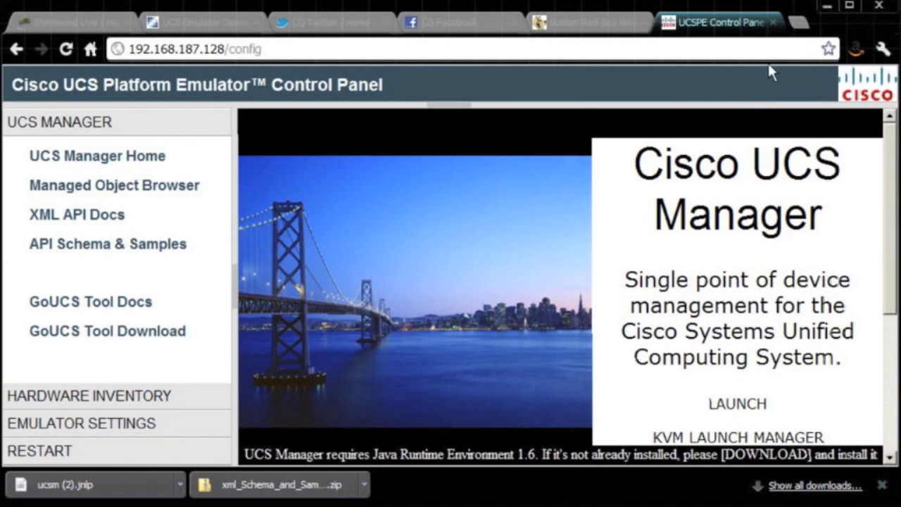
pyautogui.click(773, 23)
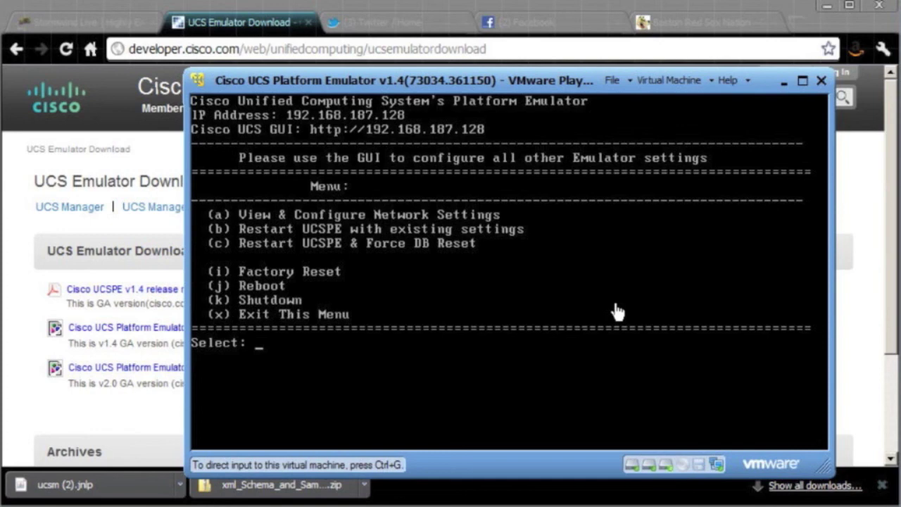
# Step: Suspend the UCS Platform Emulator virtual machine via Virtual Machine > Power > Suspend
pyautogui.click(681, 84)
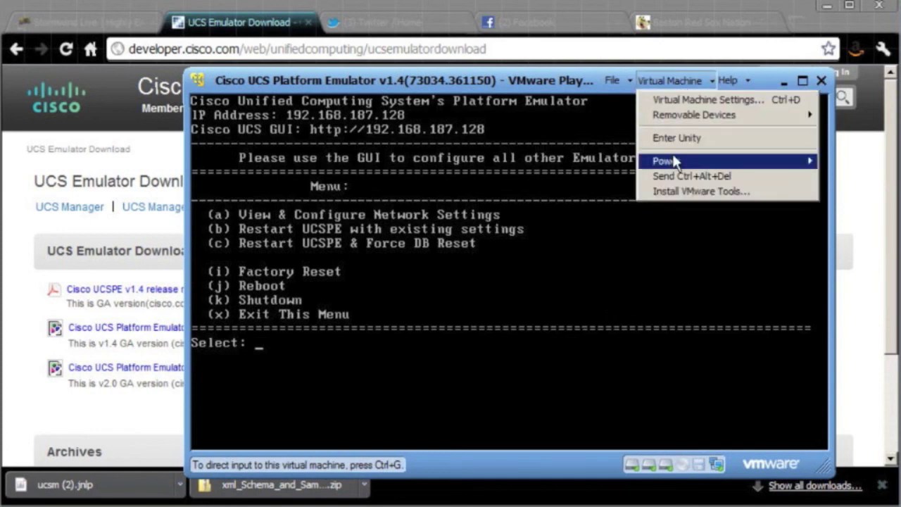
pyautogui.moveTo(673, 164)
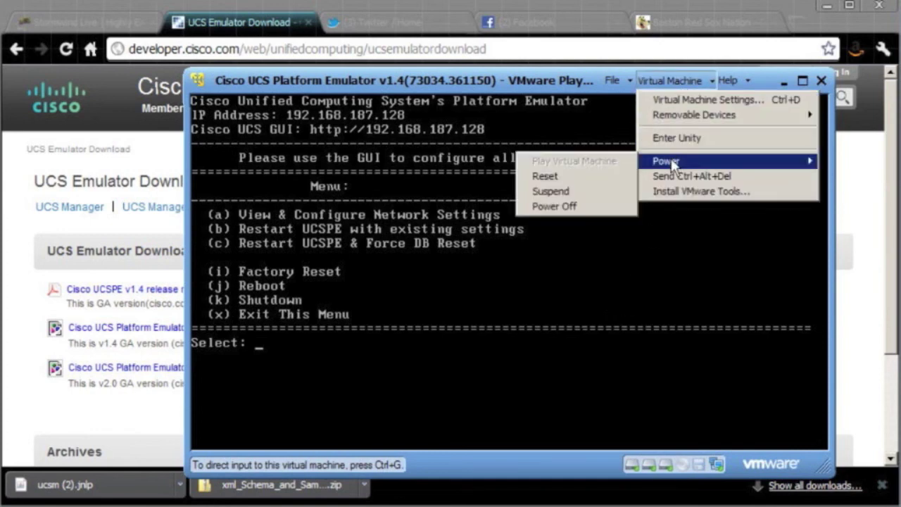
pyautogui.click(590, 194)
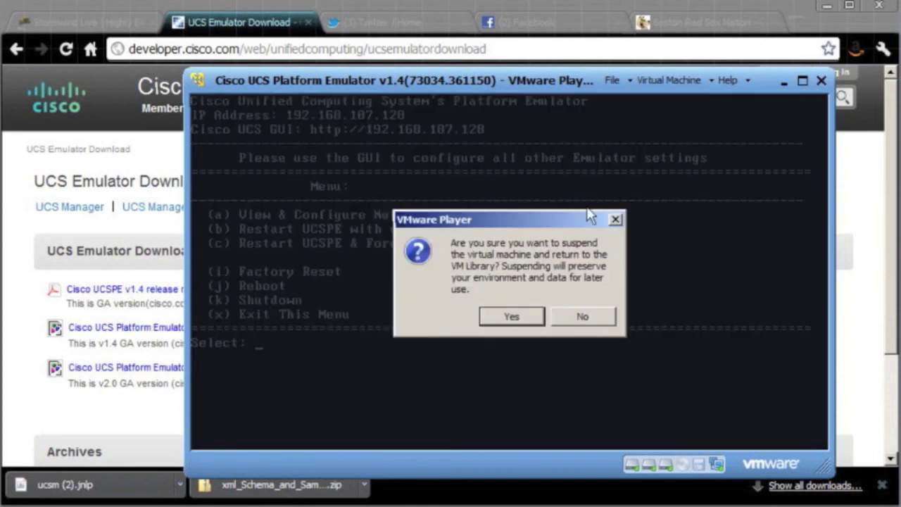
pyautogui.click(530, 318)
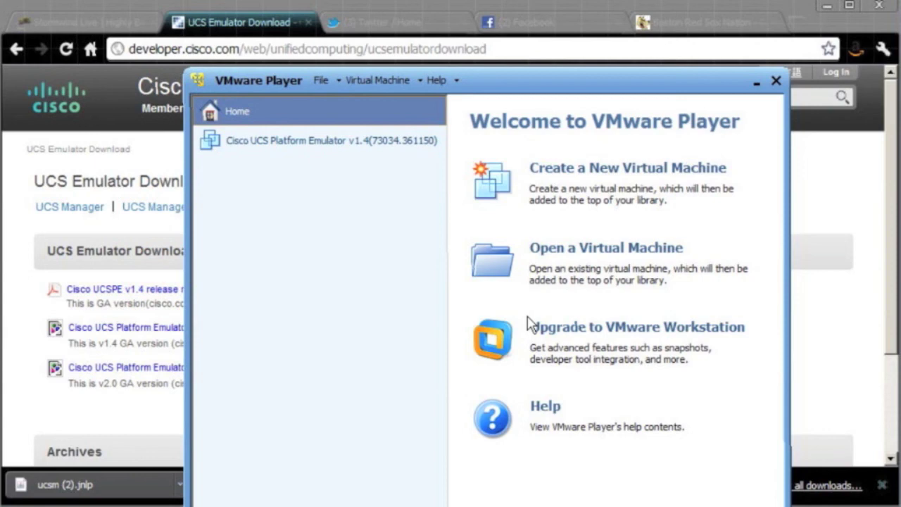
# Step: Resume the UCS Platform Emulator VM, move the player window up, and bring Chrome forward
pyautogui.click(325, 142)
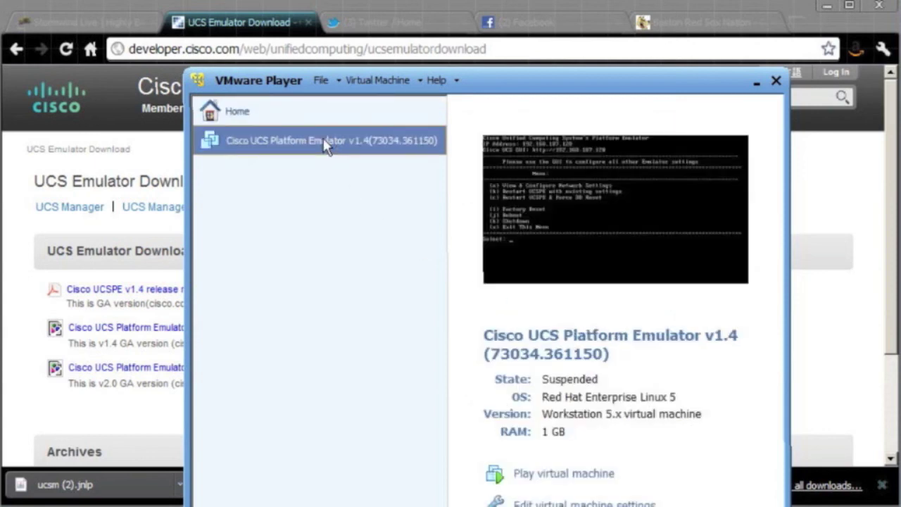
pyautogui.click(546, 480)
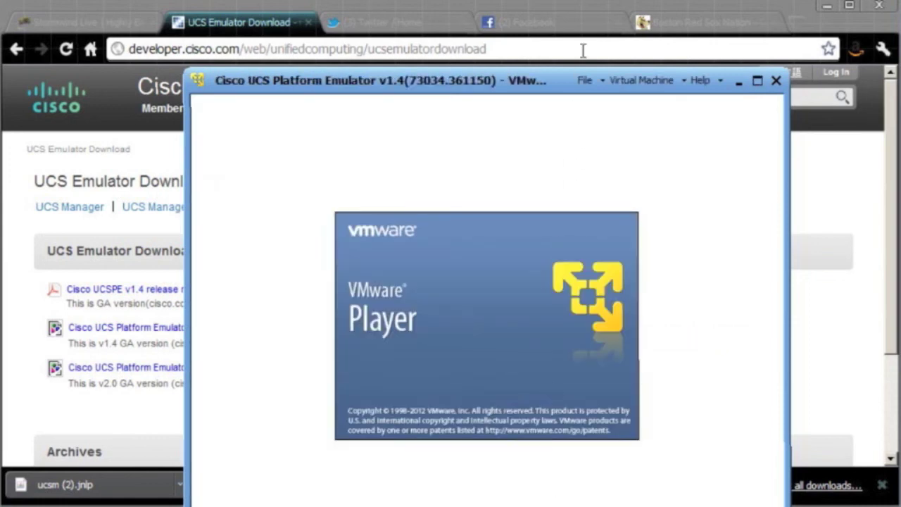
pyautogui.click(561, 78)
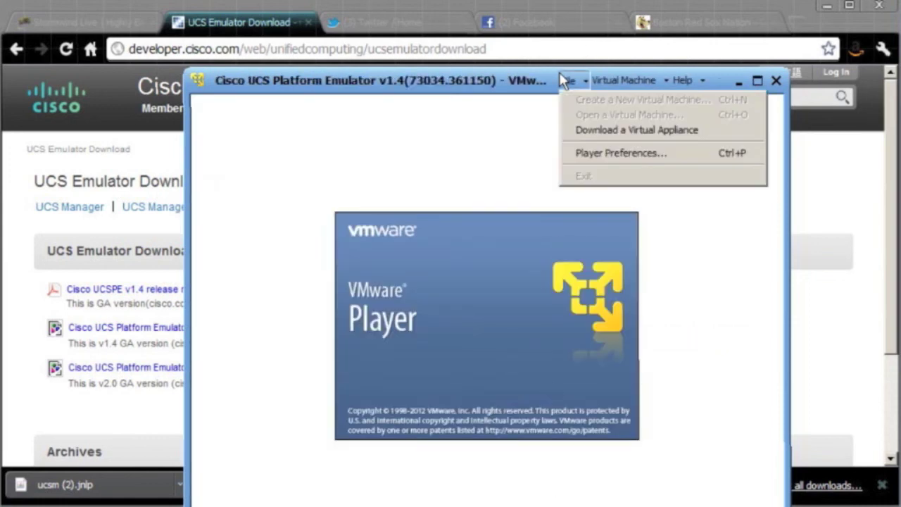
pyautogui.click(514, 74)
pyautogui.moveTo(514, 75); pyautogui.dragTo(507, 14)
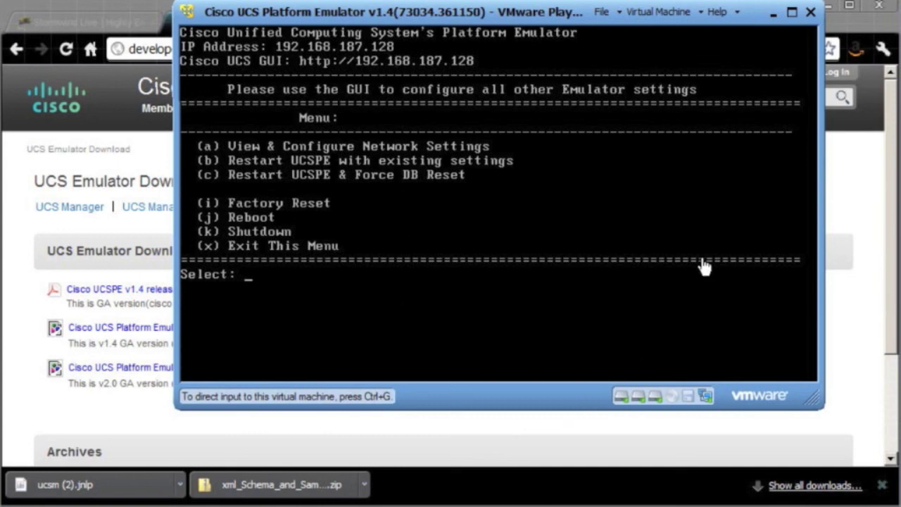
pyautogui.click(848, 23)
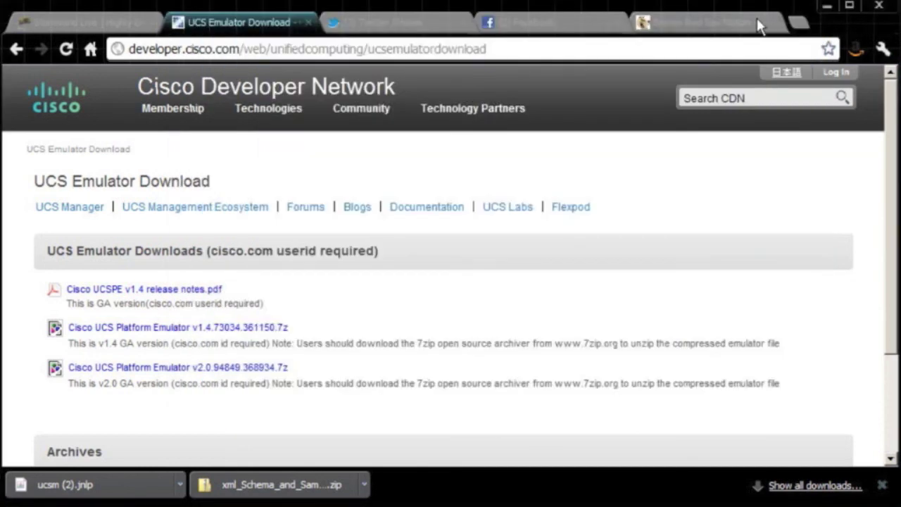
# Step: Load the emulator's control panel at 192.168.187.128 in a new browser tab
pyautogui.click(799, 23)
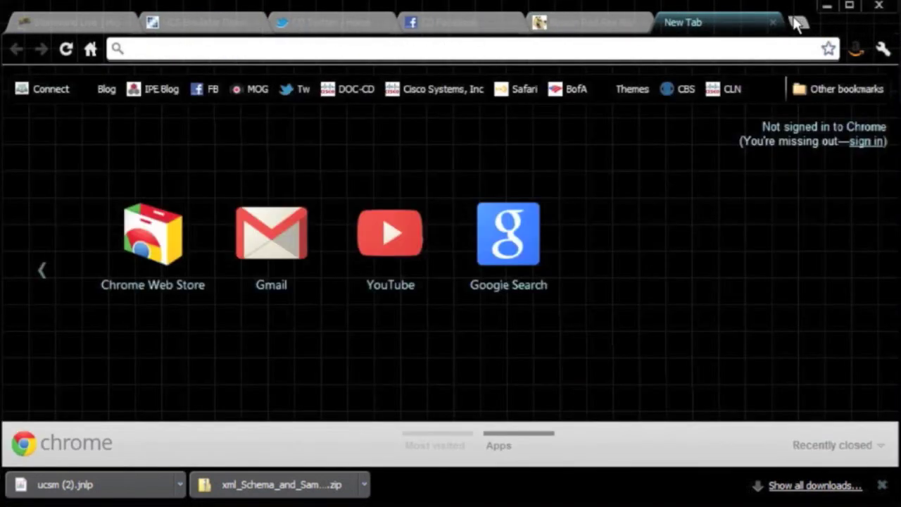
pyautogui.write('192.168.187.128')
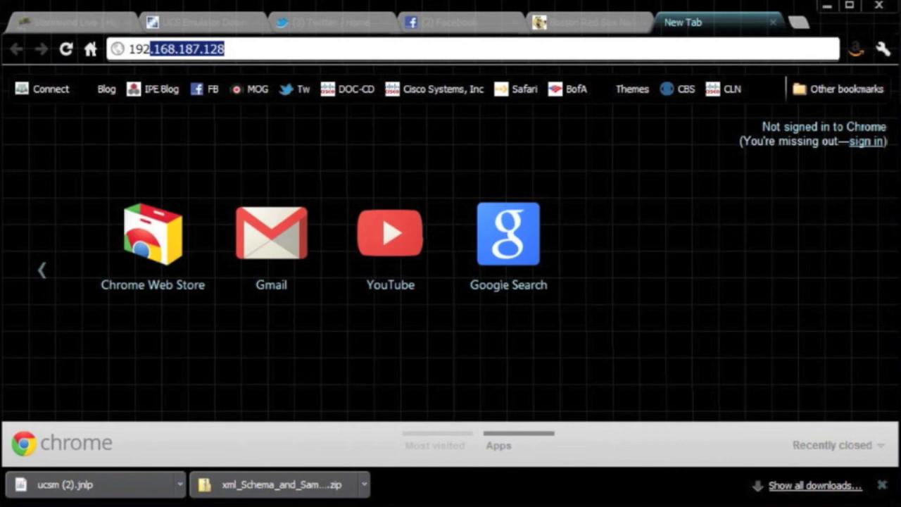
pyautogui.press('Return')
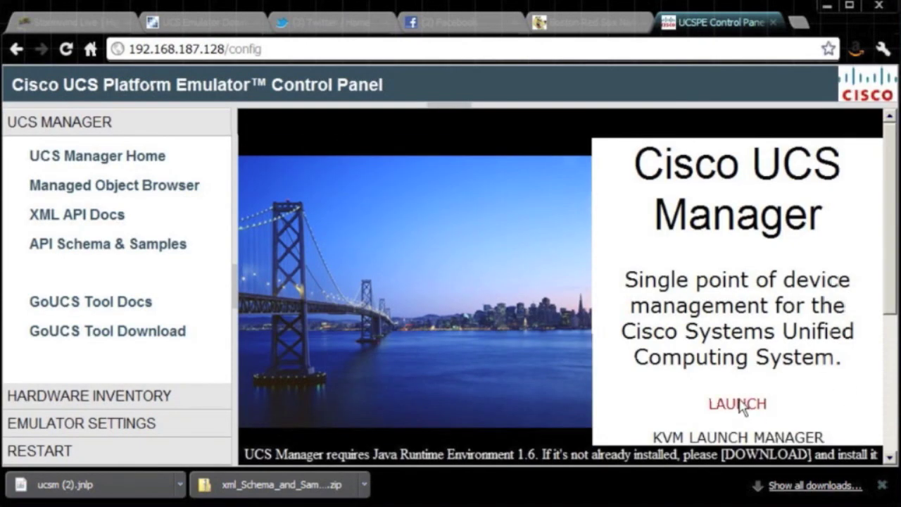
# Step: Launch UCS Manager, keep and open ucsm.jnlp, and start the login
pyautogui.click(740, 405)
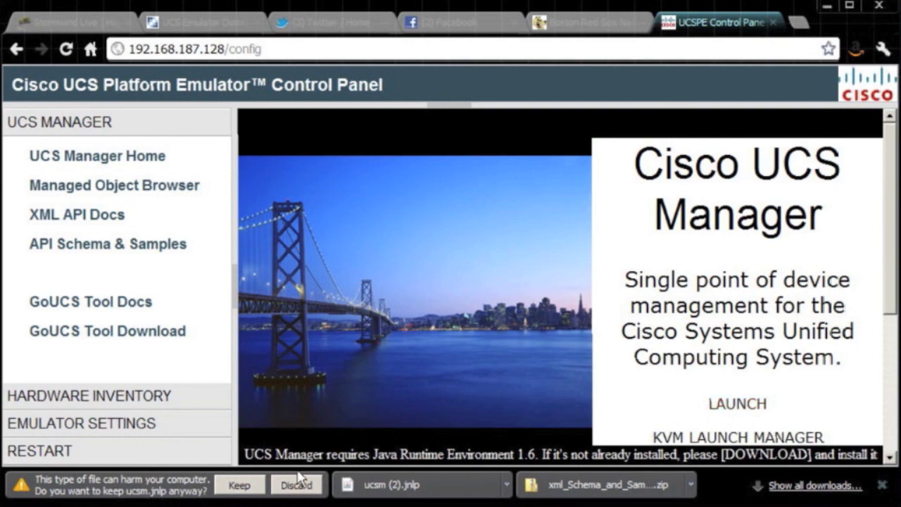
pyautogui.click(245, 489)
pyautogui.click(63, 494)
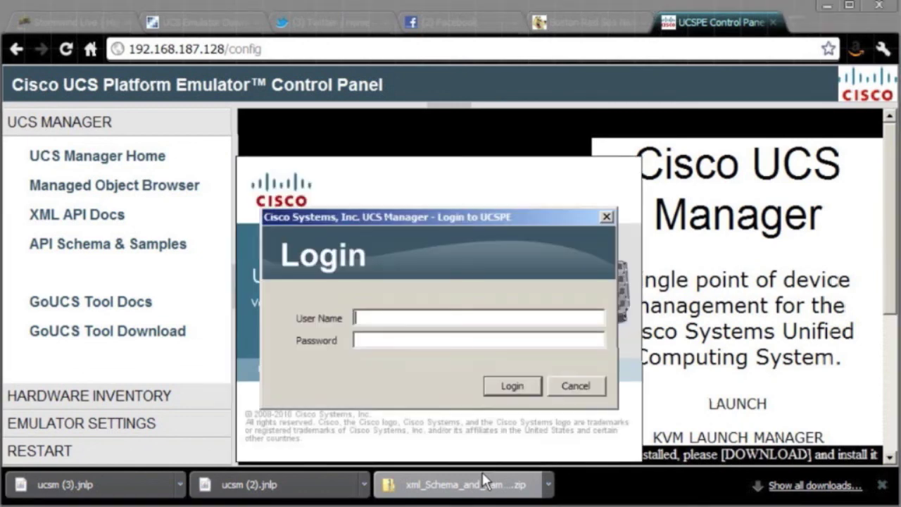
pyautogui.click(507, 389)
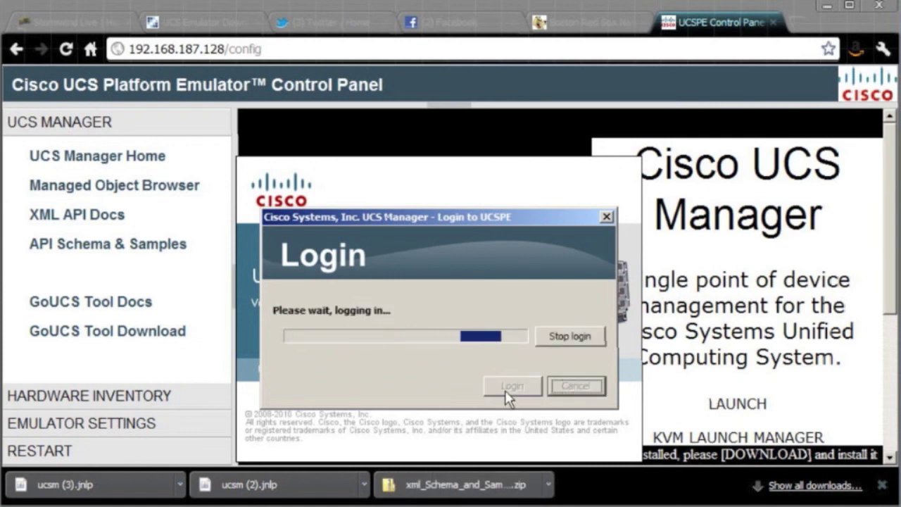